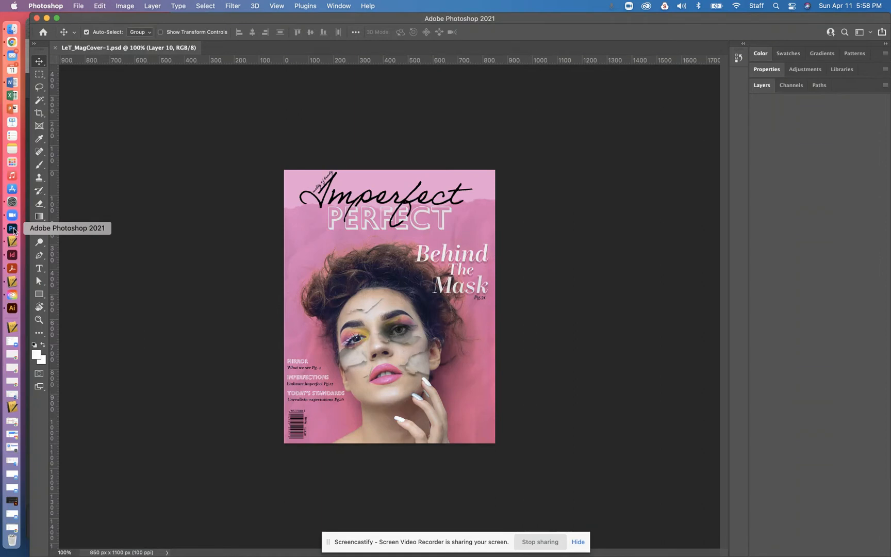
# Expand the Layers panel to show the magazine cover's layers
pyautogui.press('super+equal')
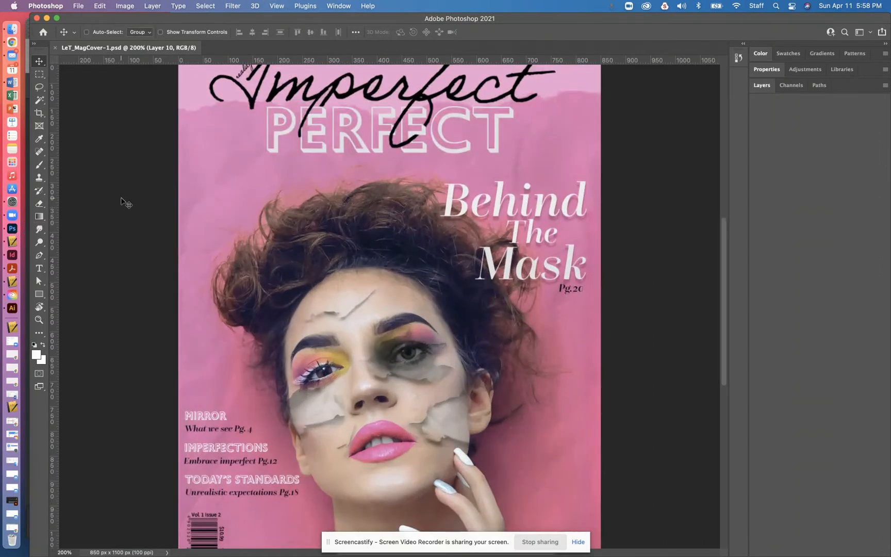
pyautogui.press('super+minus')
pyautogui.click(770, 88)
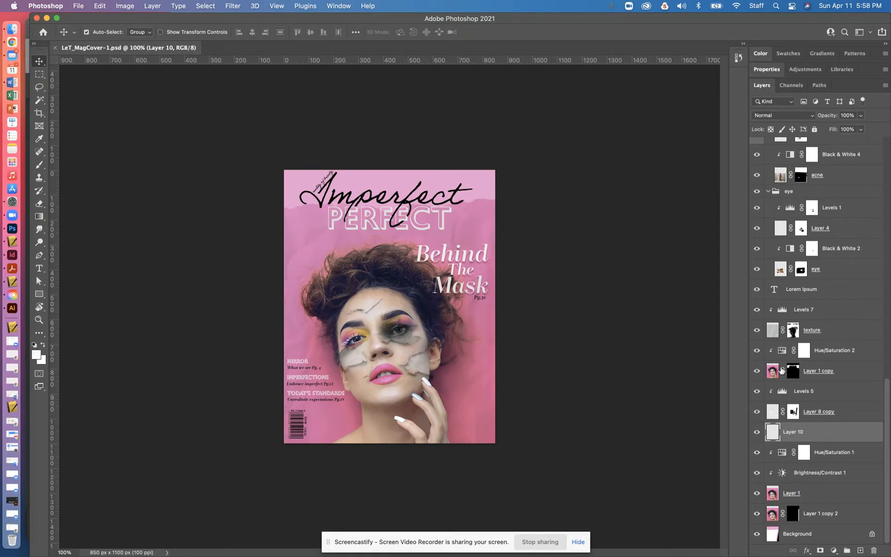
pyautogui.click(82, 7)
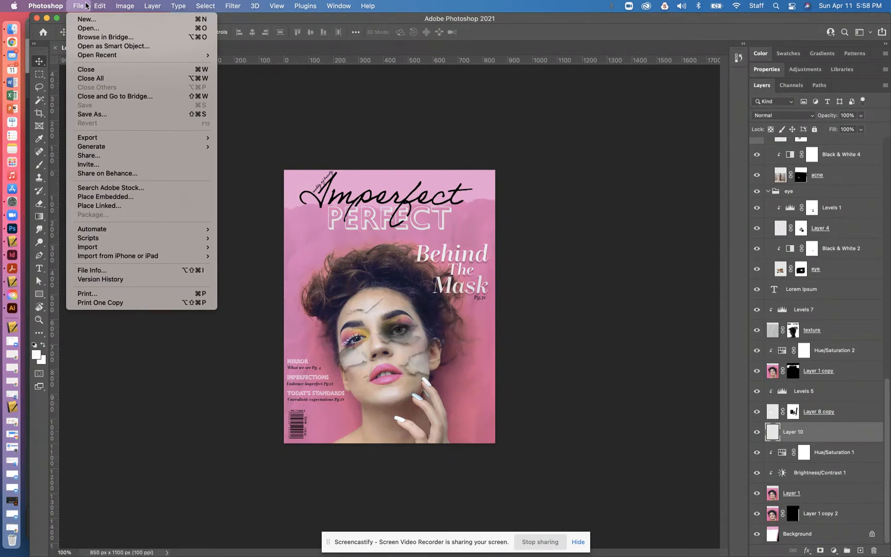
pyautogui.moveTo(338, 6)
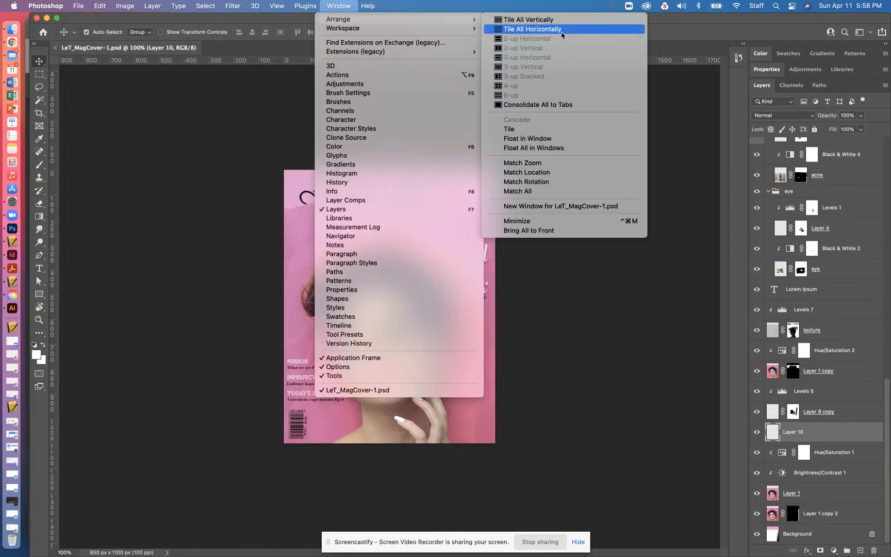
pyautogui.click(290, 106)
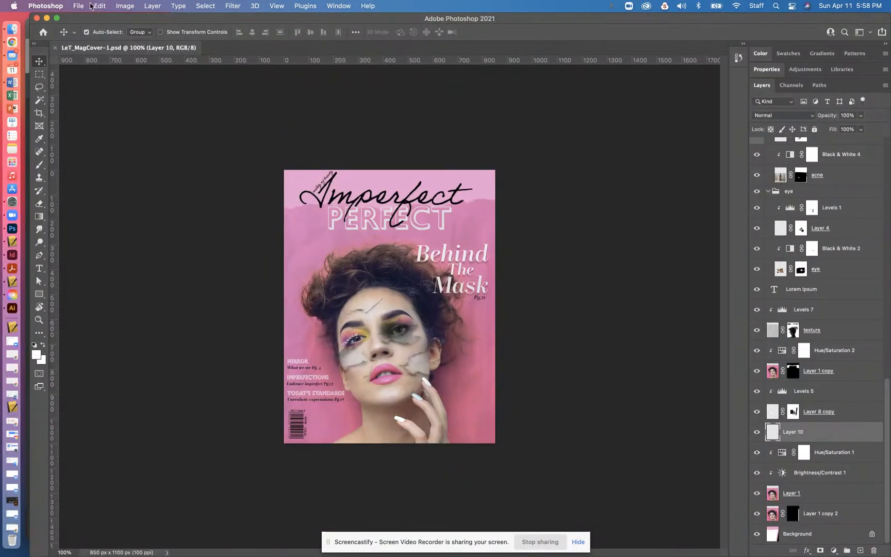
pyautogui.click(78, 6)
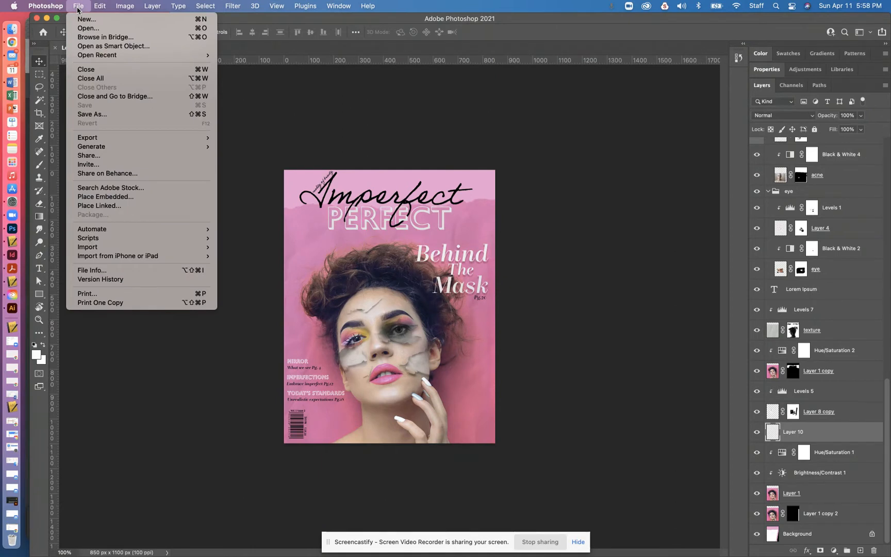
pyautogui.click(111, 115)
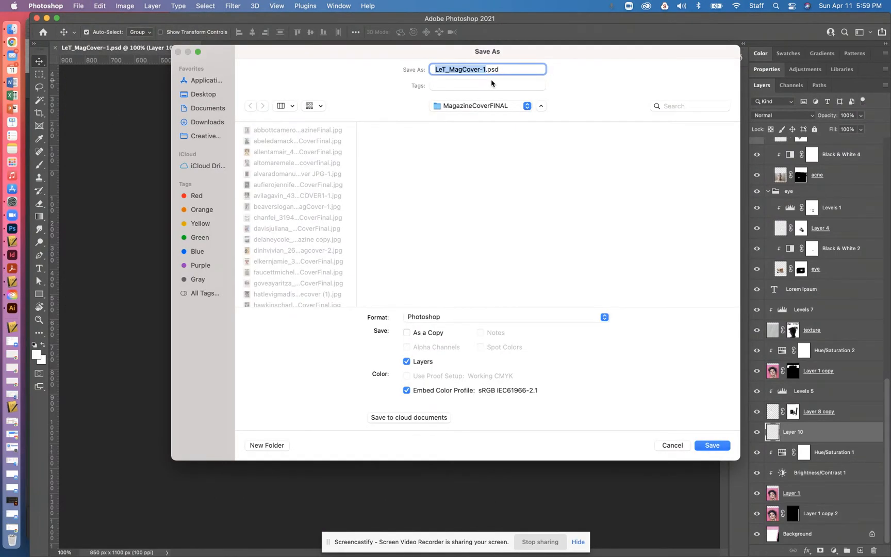
pyautogui.click(468, 315)
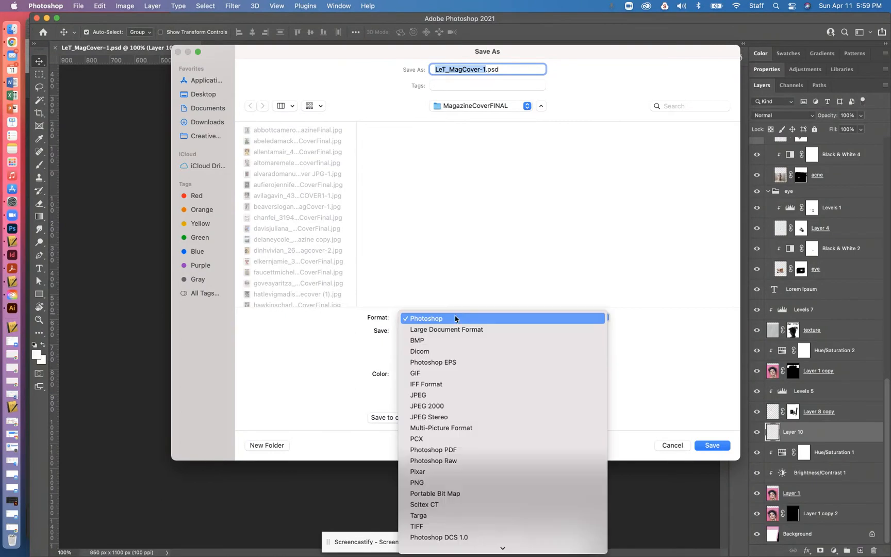
pyautogui.click(444, 396)
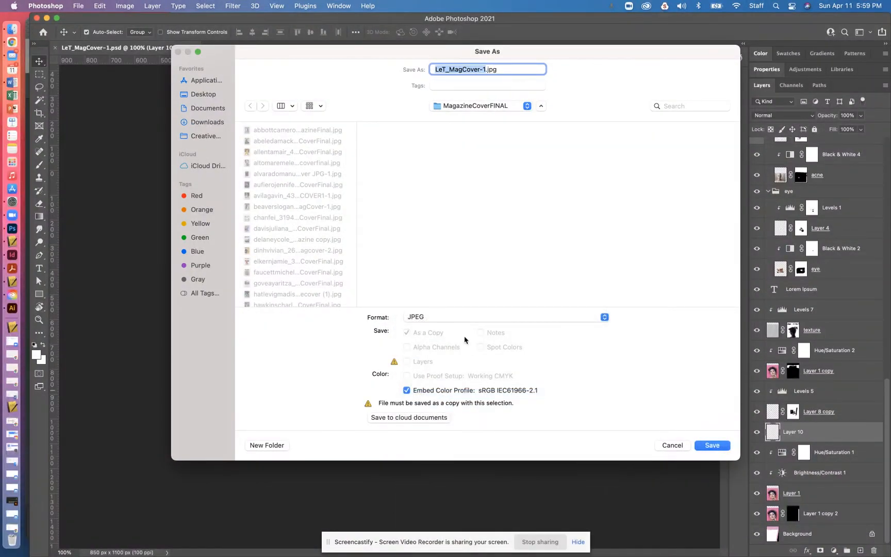
pyautogui.click(525, 107)
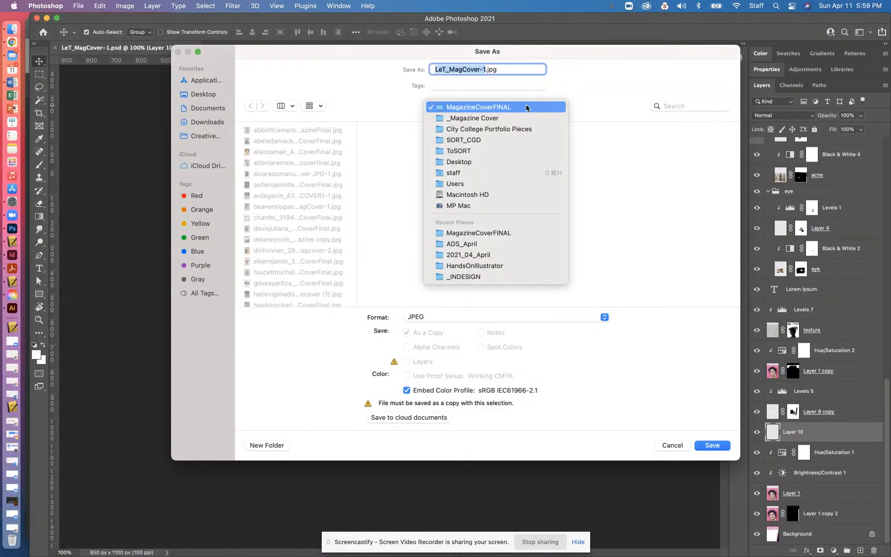
pyautogui.click(475, 163)
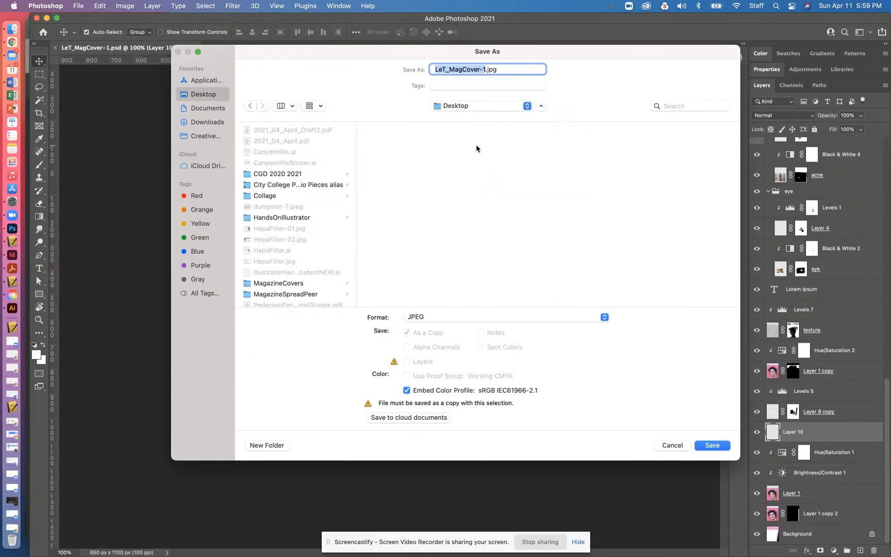
pyautogui.click(674, 446)
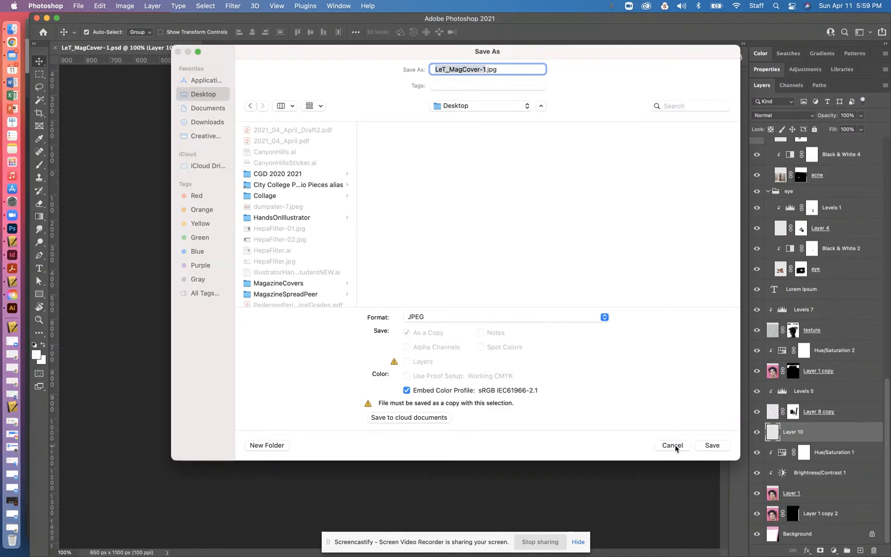
# Minimize the open windows to reveal the desktop and create a new folder there
pyautogui.click(46, 18)
pyautogui.click(50, 28)
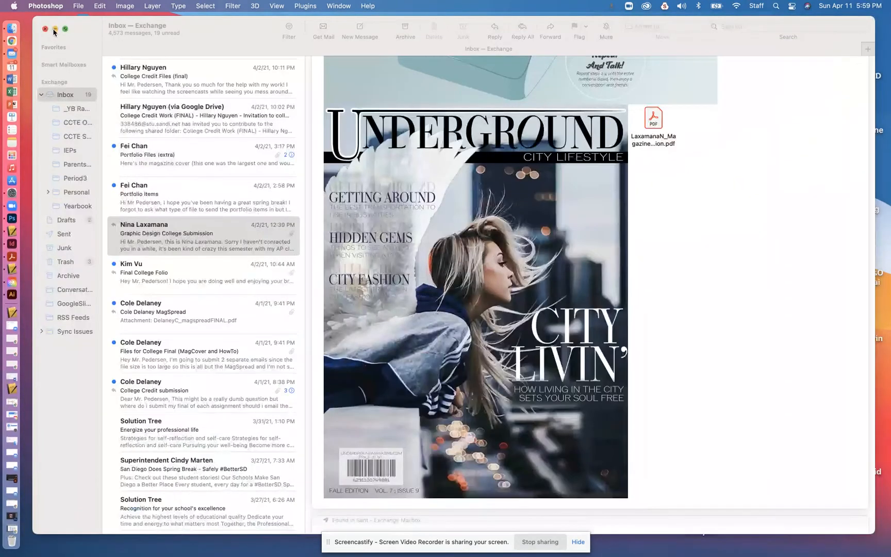
pyautogui.click(55, 29)
pyautogui.rightClick(306, 241)
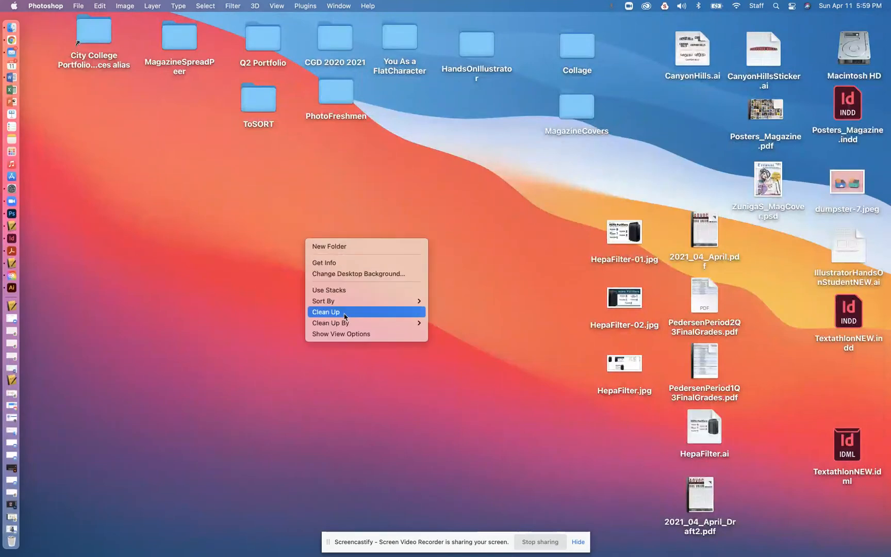
pyautogui.click(340, 246)
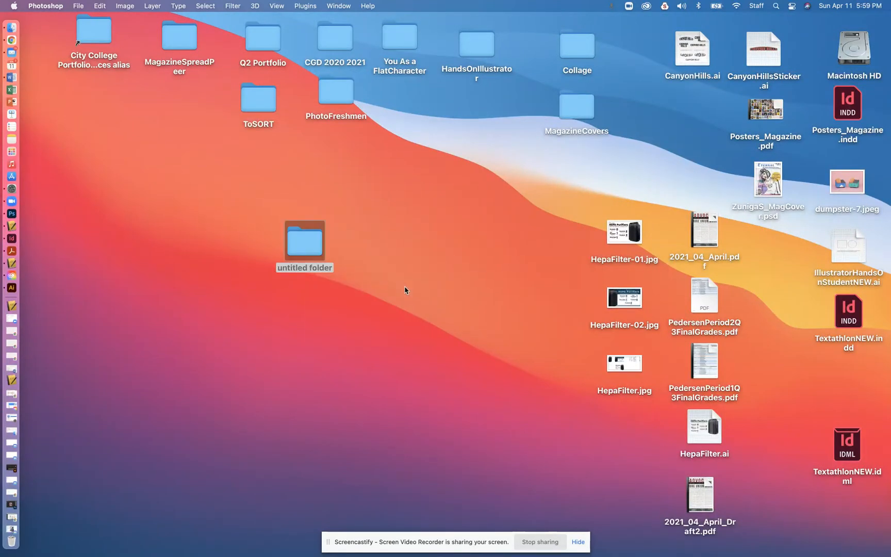
# Rename the new desktop folder as Weebly Portfolio and move it to the middle of the desktop
pyautogui.doubleClick(316, 272)
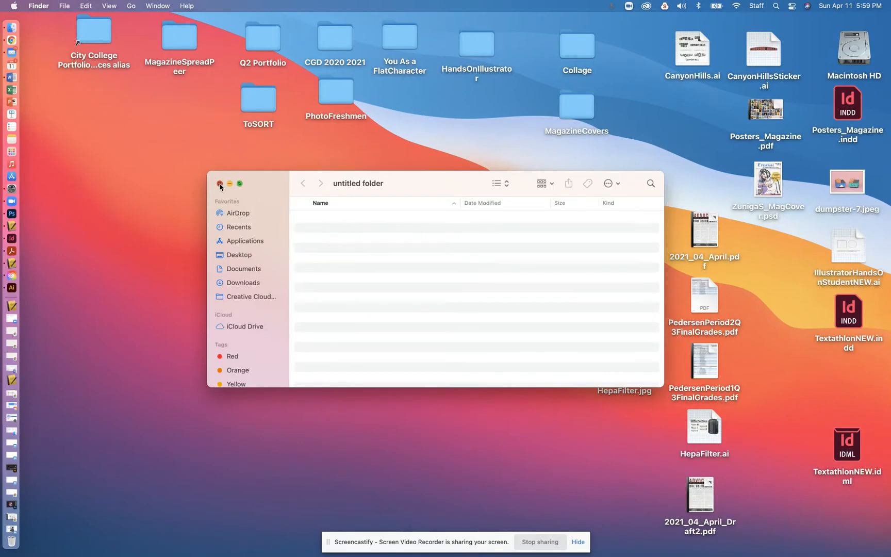
pyautogui.click(220, 184)
pyautogui.click(296, 276)
pyautogui.click(297, 271)
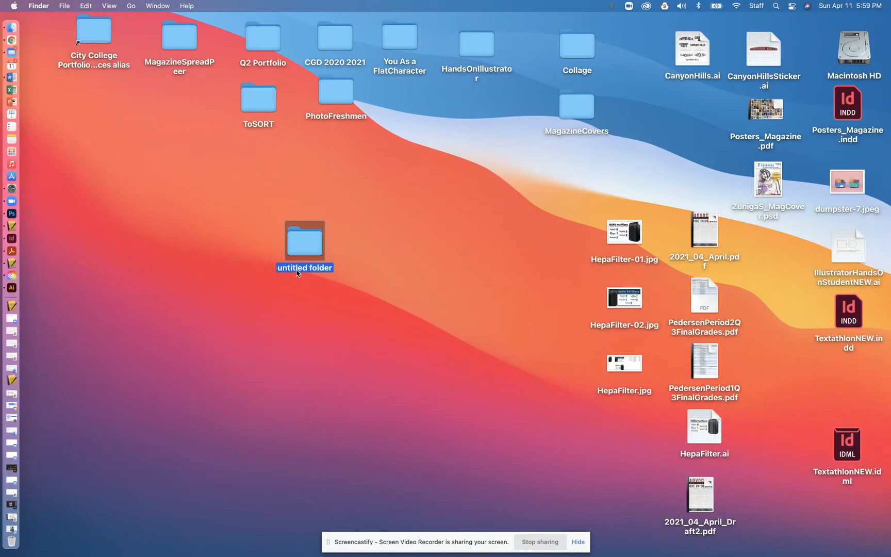
pyautogui.rightClick(297, 270)
pyautogui.click(333, 323)
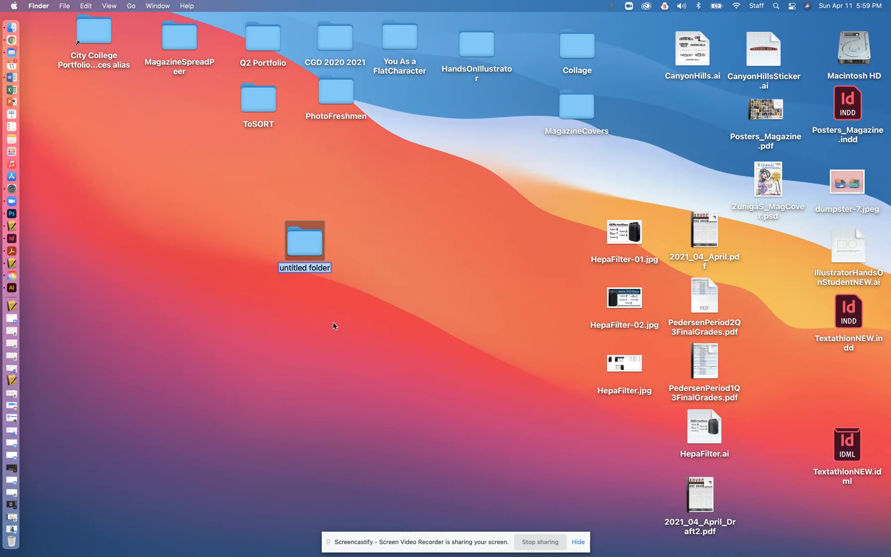
pyautogui.write('Weebl')
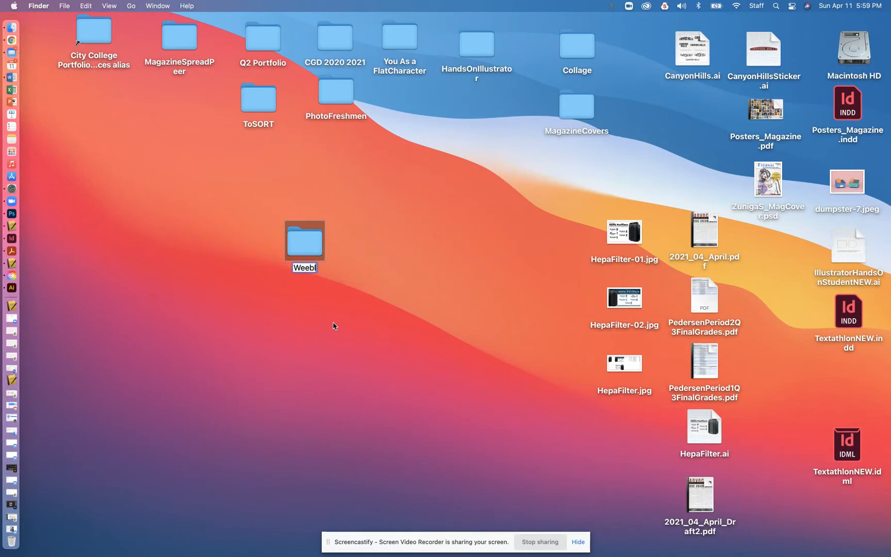
pyautogui.write('y Portfolio')
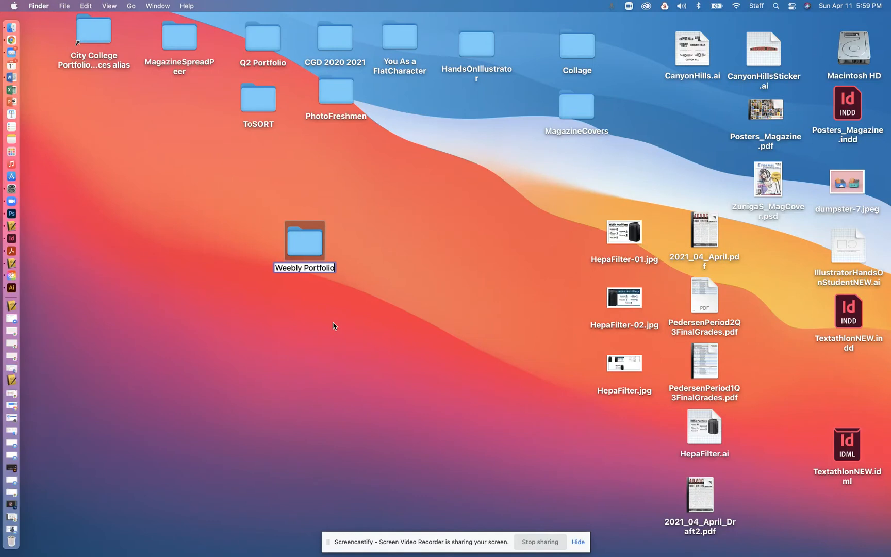
pyautogui.click(408, 332)
pyautogui.moveTo(308, 242); pyautogui.dragTo(447, 247)
pyautogui.moveTo(497, 214); pyautogui.dragTo(405, 330)
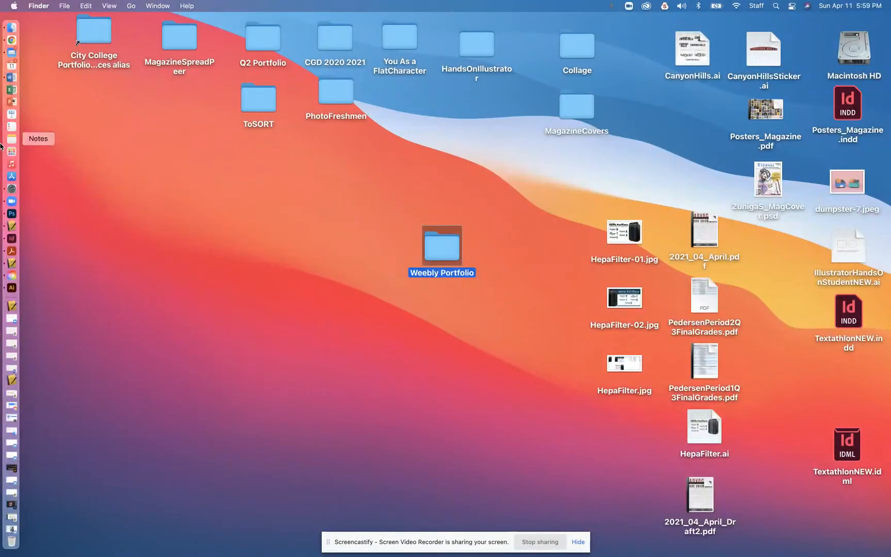
# Switch back to Photoshop and start a Save As of the magazine cover, named MagCover in JPEG format
pyautogui.click(12, 214)
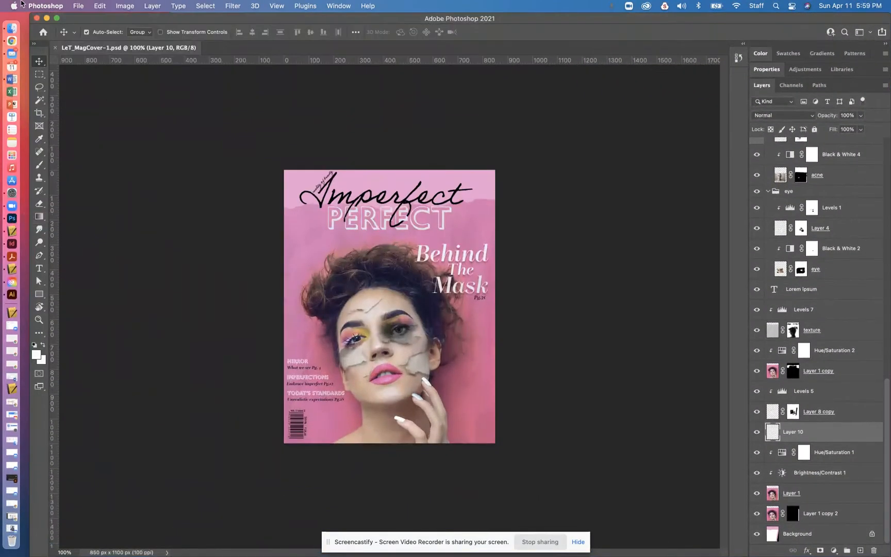
pyautogui.click(79, 5)
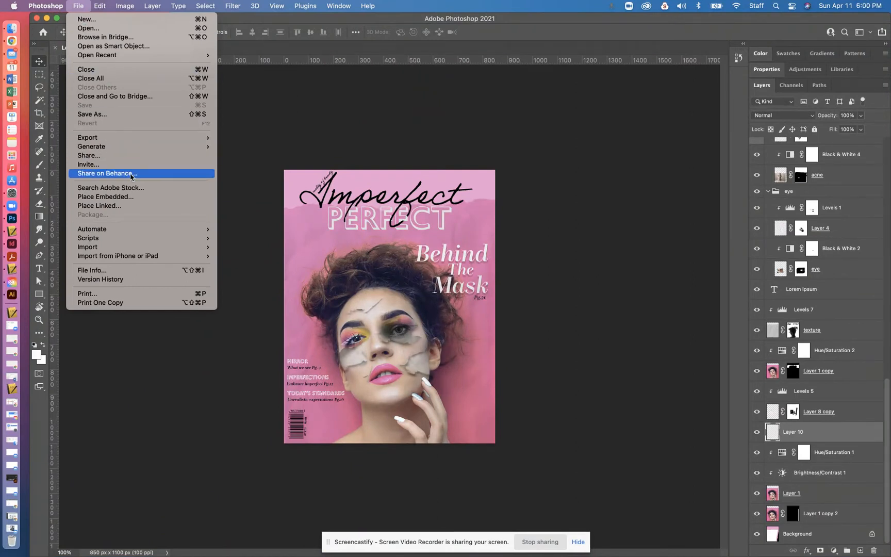
pyautogui.click(133, 116)
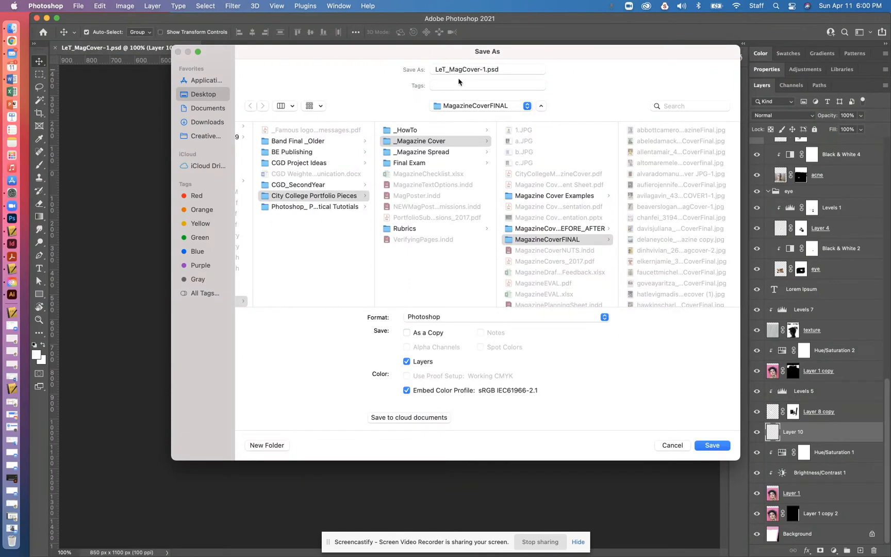
pyautogui.click(473, 67)
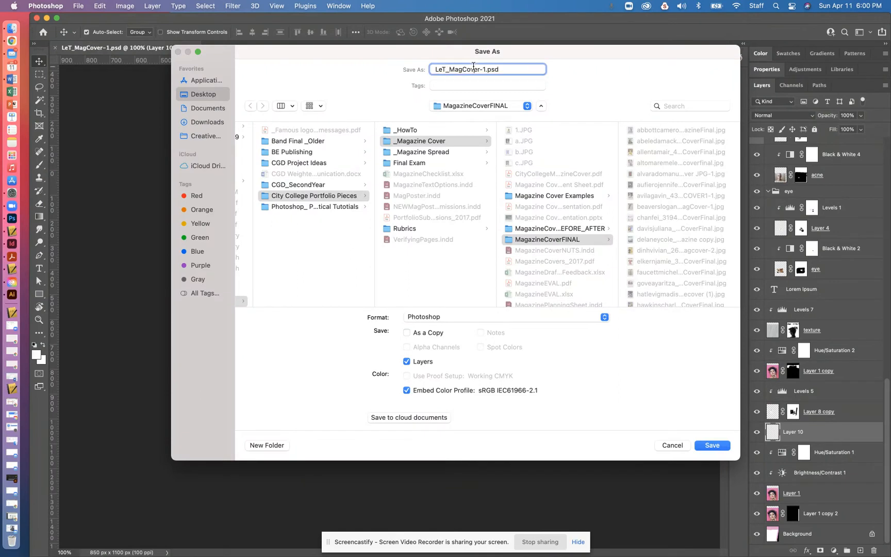
pyautogui.moveTo(486, 70); pyautogui.dragTo(395, 71)
pyautogui.press('BackSpace')
pyautogui.click(470, 67)
pyautogui.press('BackSpace')
pyautogui.press('BackSpace')
pyautogui.press('BackSpace')
pyautogui.write('r')
pyautogui.click(440, 320)
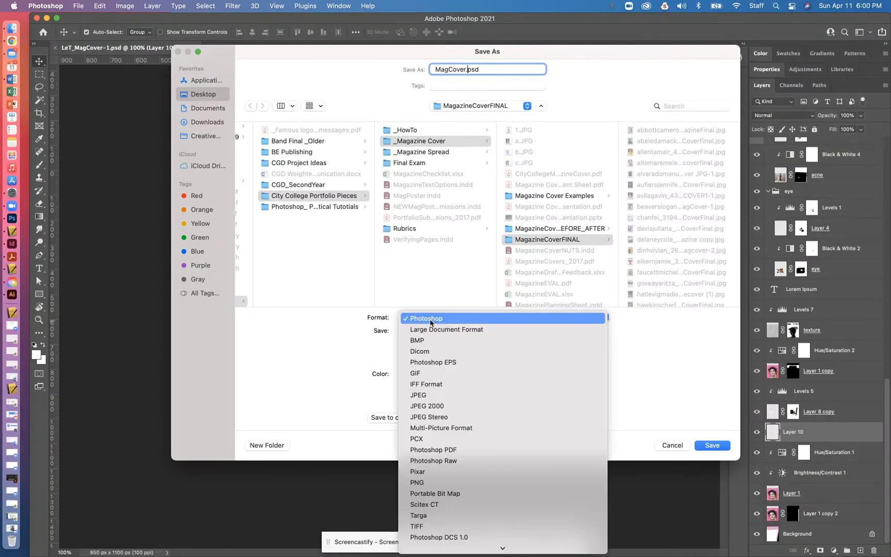
pyautogui.click(444, 397)
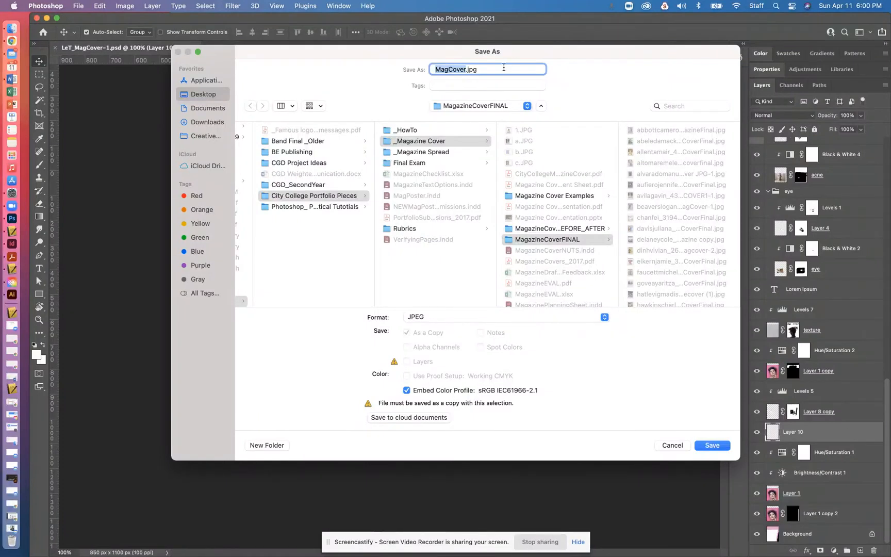
# Set the save location to the Weebly Portfolio folder on the Desktop and continue to the JPEG options
pyautogui.click(493, 109)
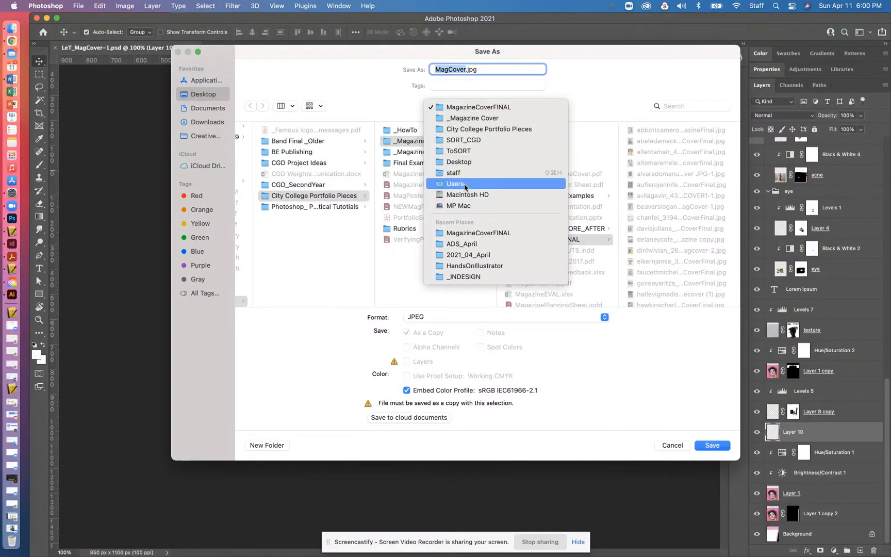
pyautogui.click(468, 162)
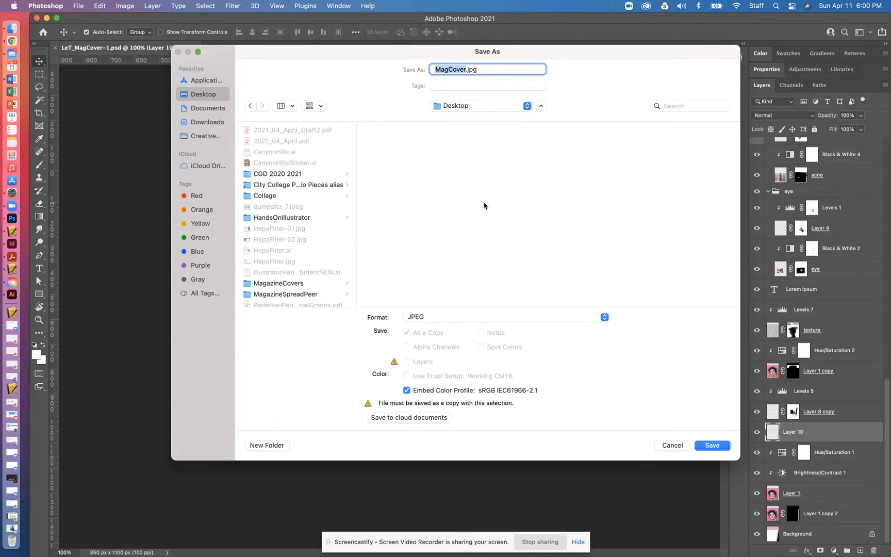
pyautogui.click(495, 106)
pyautogui.click(597, 101)
pyautogui.click(545, 107)
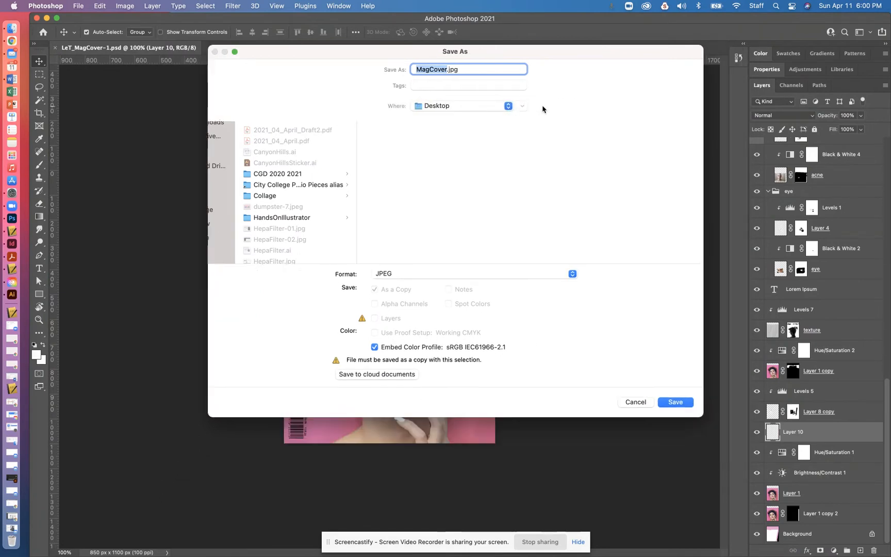
pyautogui.click(521, 107)
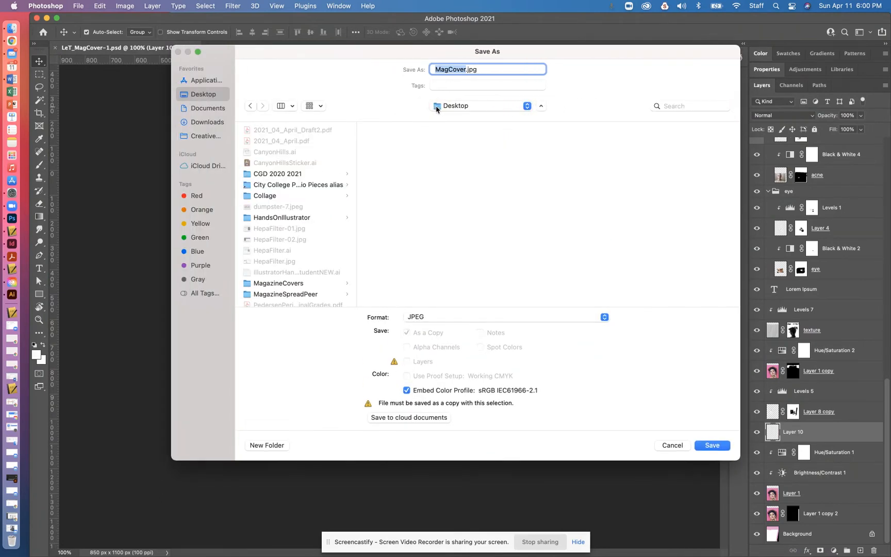
pyautogui.click(439, 106)
pyautogui.click(446, 108)
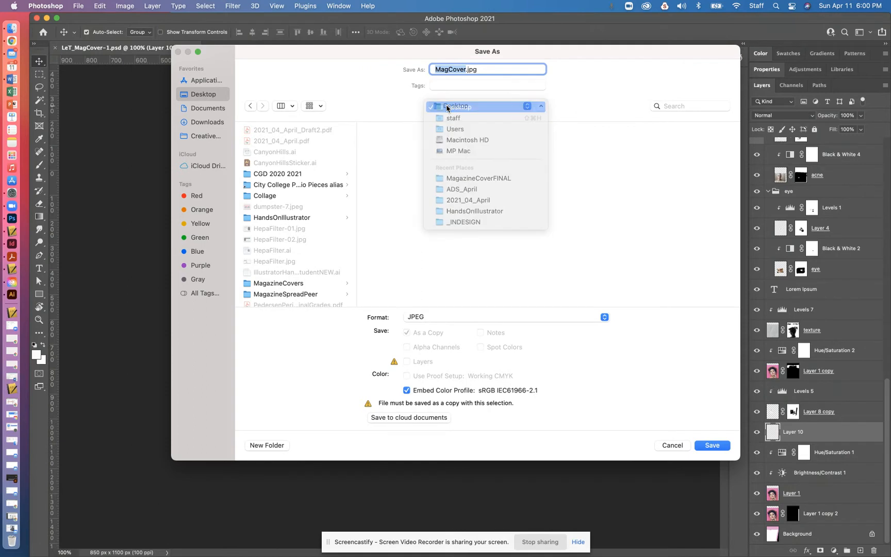
pyautogui.scroll(-2, 280, 194)
pyautogui.scroll(-5, 266, 193)
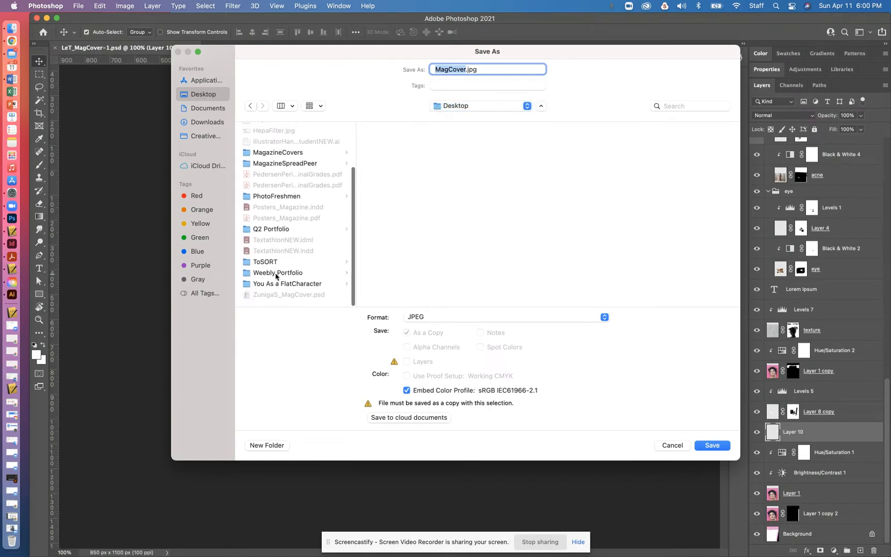
pyautogui.click(276, 274)
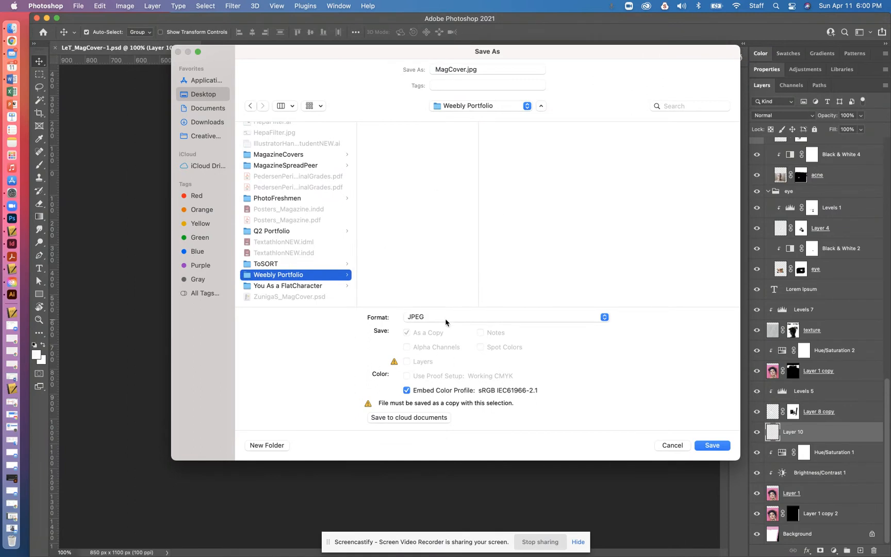
pyautogui.click(718, 446)
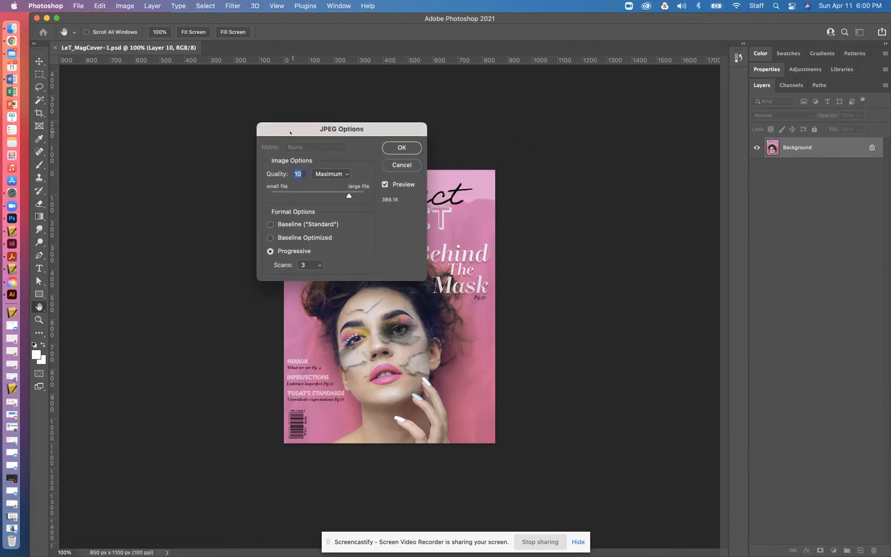
# Set the JPEG quality to 12 and finish saving the magazine cover
pyautogui.moveTo(352, 200); pyautogui.dragTo(364, 196)
pyautogui.click(402, 148)
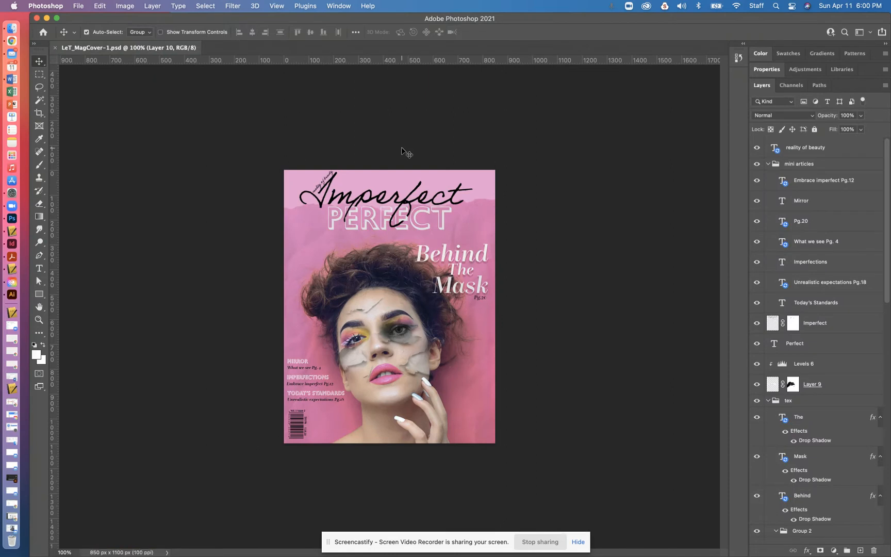
# Start opening another file and switch the browsing location to the Desktop
pyautogui.click(77, 7)
pyautogui.click(108, 115)
pyautogui.click(81, 9)
pyautogui.click(89, 29)
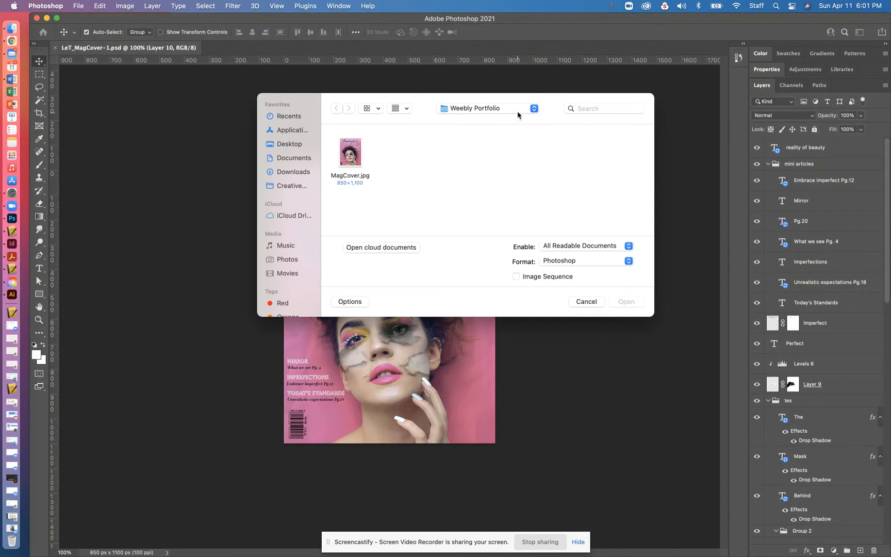
pyautogui.click(518, 114)
pyautogui.click(522, 112)
pyautogui.click(298, 147)
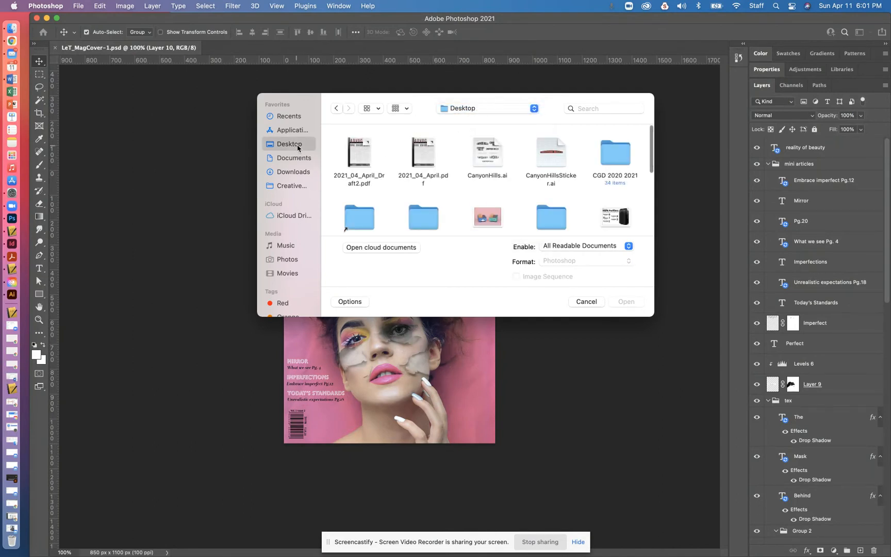
# Look through the Desktop items and open the CGD 2020 2021 folder
pyautogui.click(426, 210)
pyautogui.scroll(-5, 426, 210)
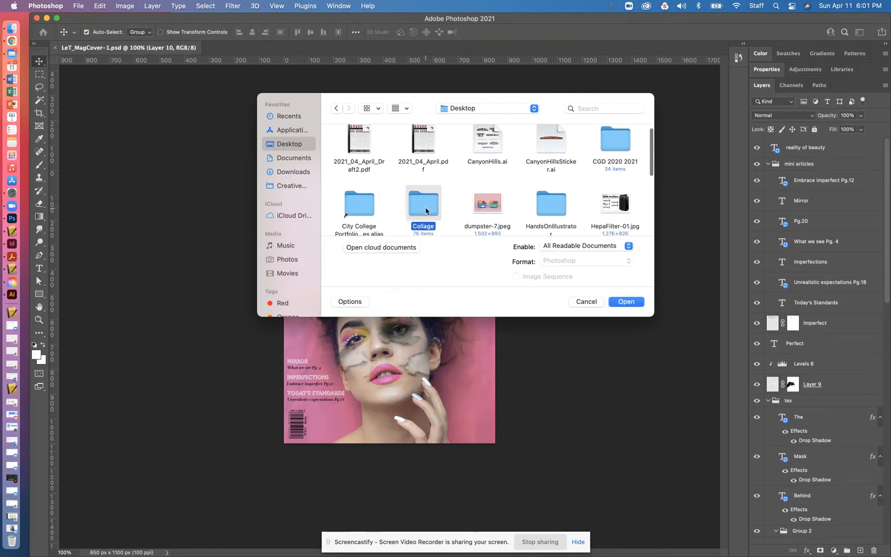
pyautogui.scroll(2, 426, 211)
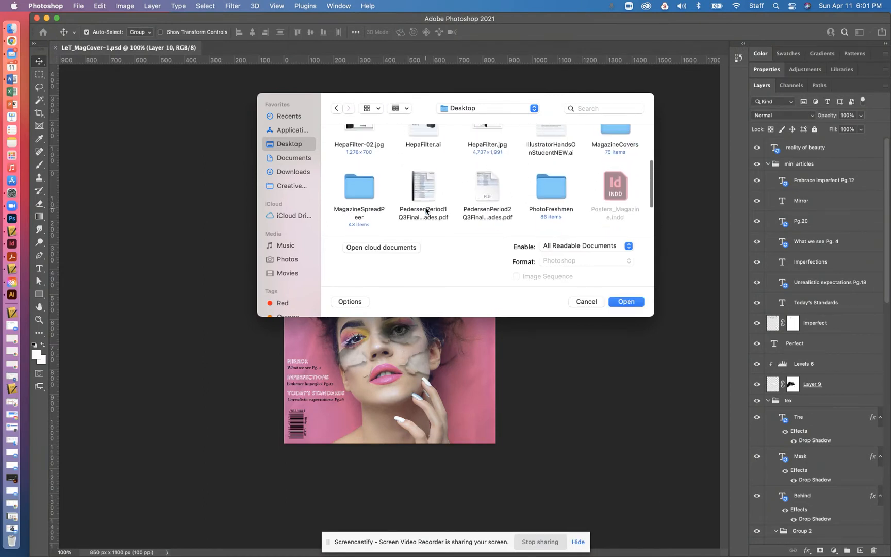
pyautogui.scroll(3, 422, 173)
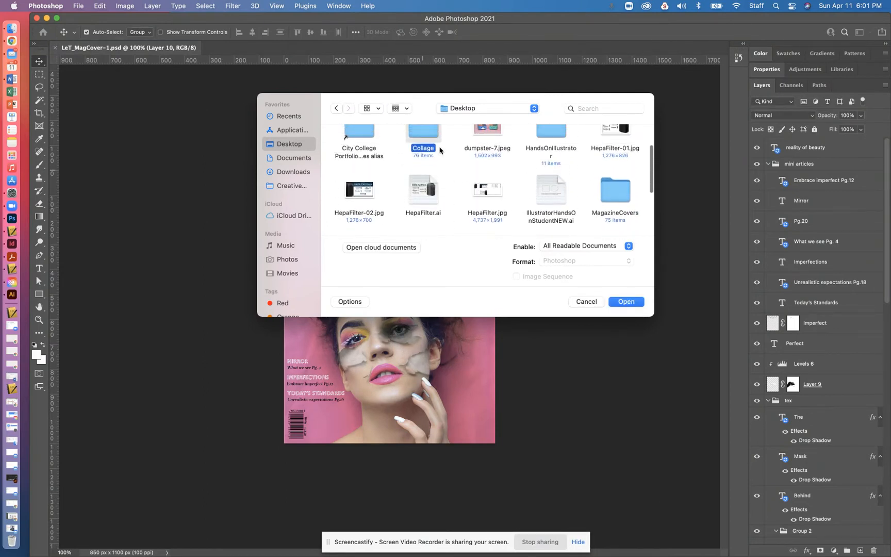
pyautogui.scroll(2, 423, 146)
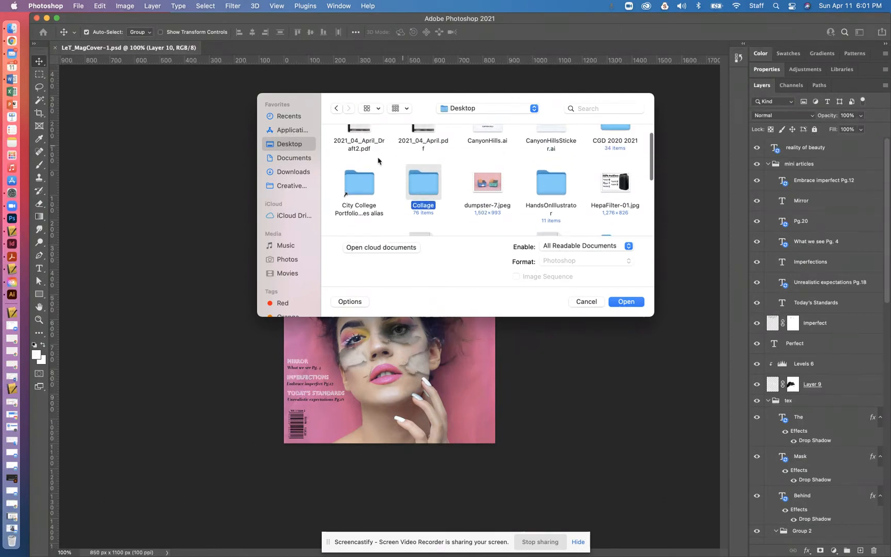
pyautogui.scroll(-1, 373, 175)
pyautogui.click(455, 173)
pyautogui.scroll(2, 500, 164)
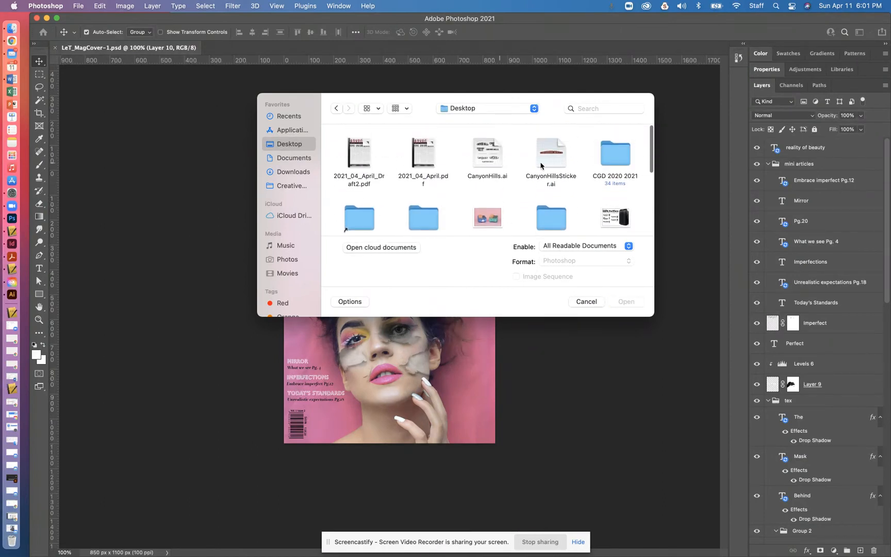
pyautogui.click(610, 150)
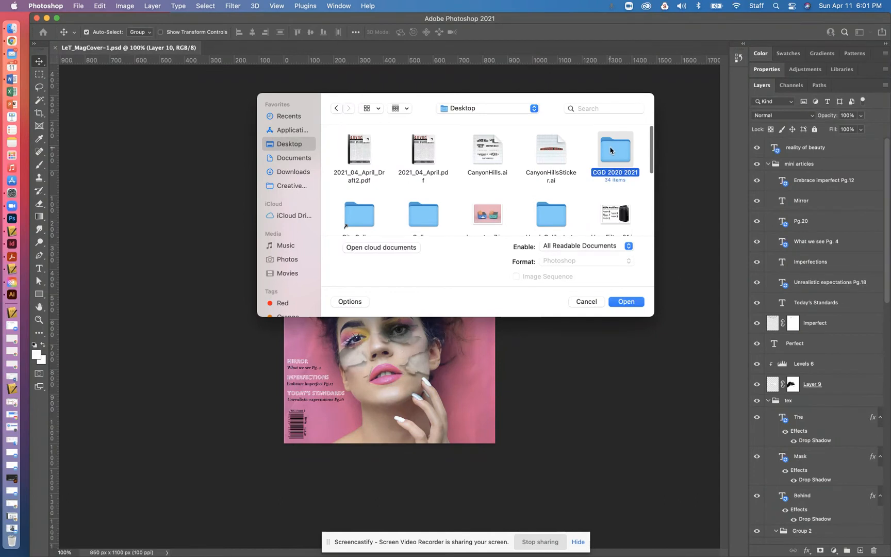
pyautogui.doubleClick(611, 150)
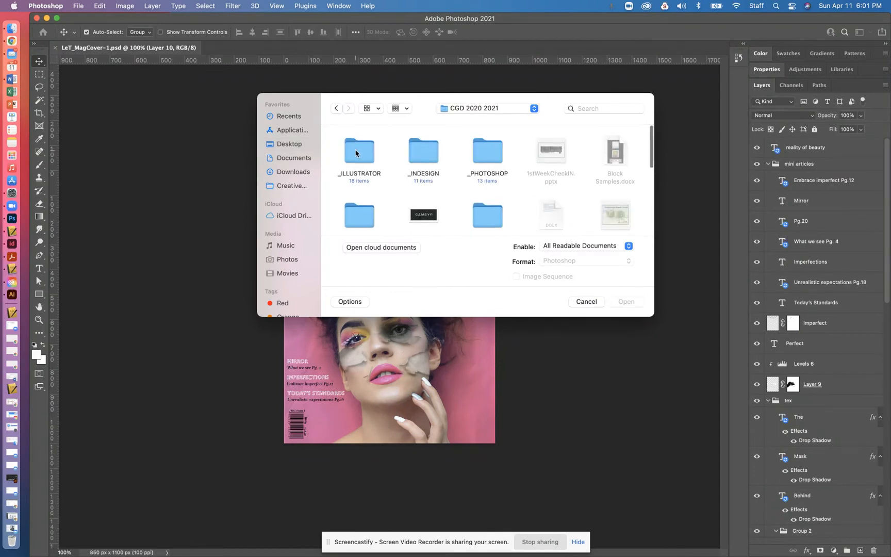
# Browse through _PHOTOSHOP and Collage to the Student Collage folder and open the light-blue 1,000 × 800 collage JPG there
pyautogui.doubleClick(478, 154)
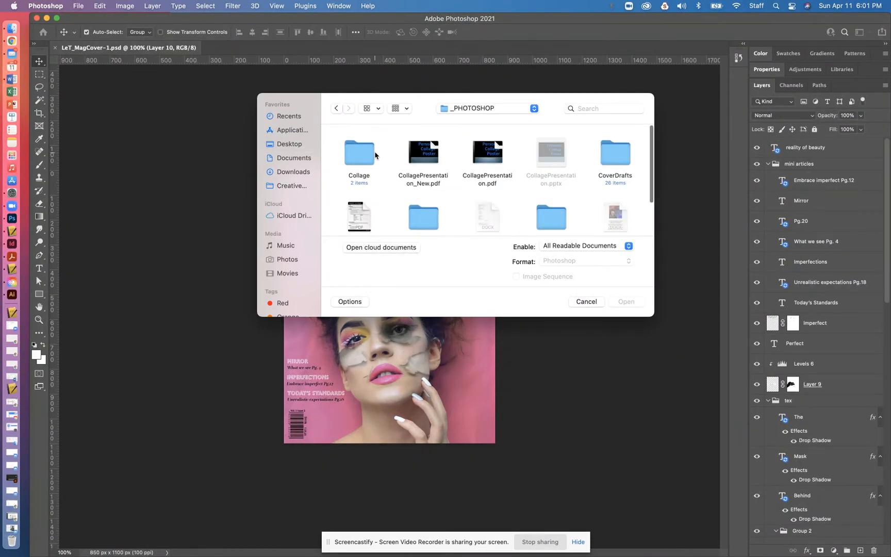
pyautogui.doubleClick(361, 152)
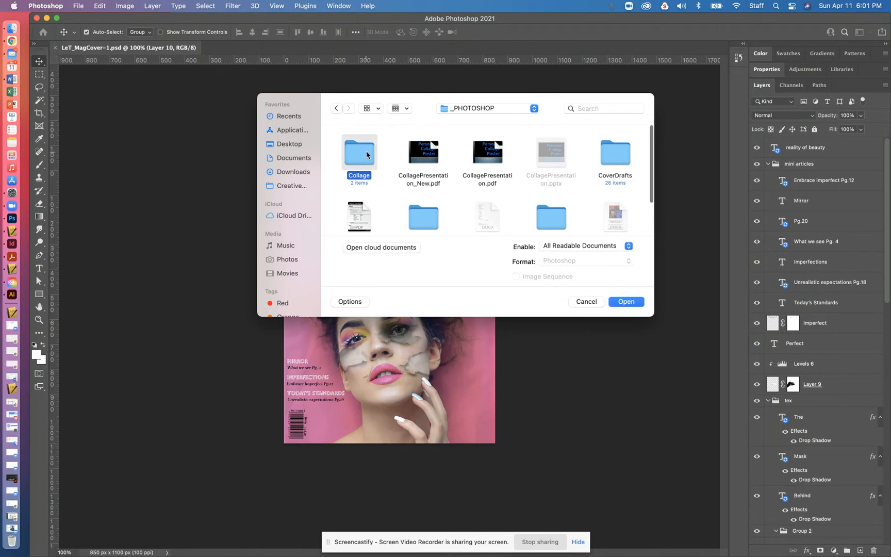
pyautogui.doubleClick(345, 159)
pyautogui.click(412, 152)
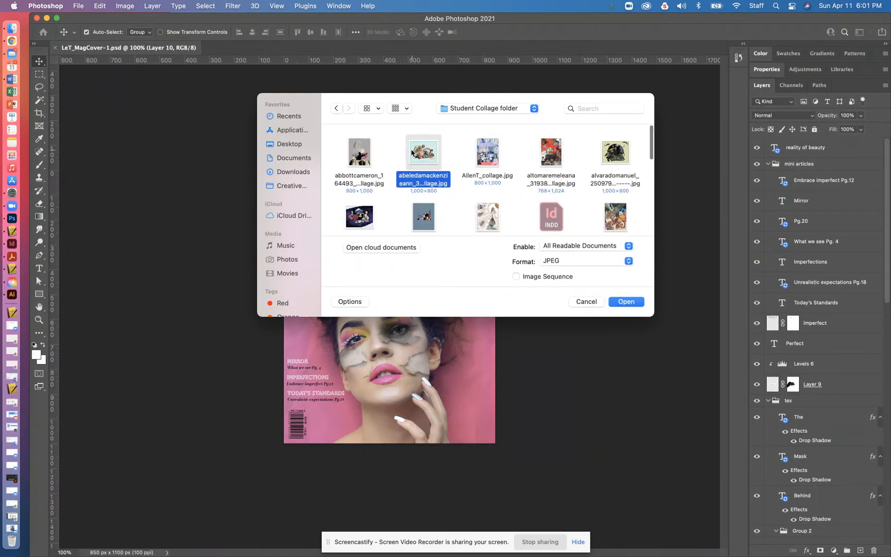
pyautogui.click(627, 303)
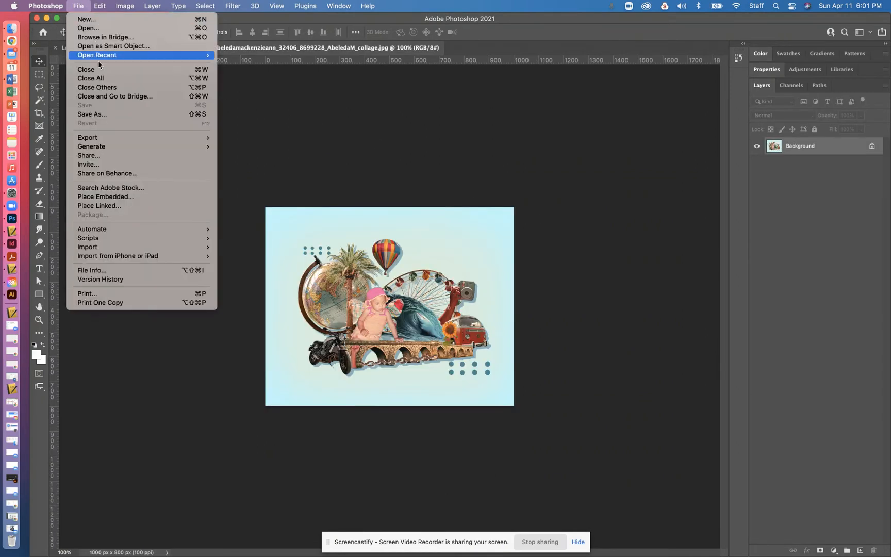
# Start a Save As of the collage and set its location to the recent Weebly Portfolio folder
pyautogui.click(103, 115)
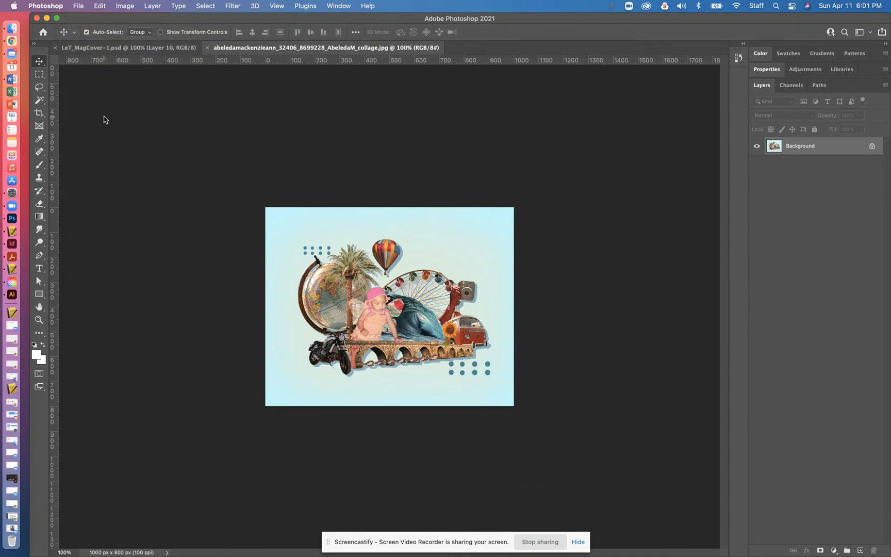
pyautogui.click(520, 107)
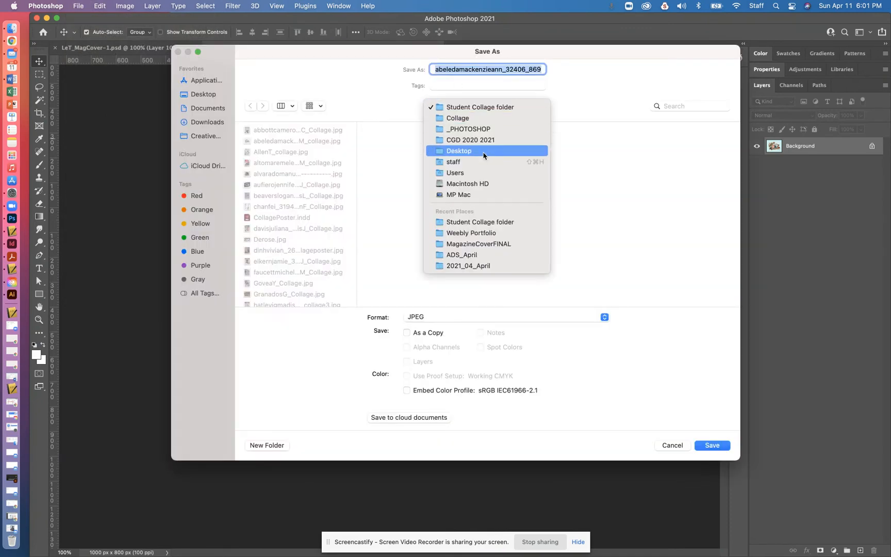
pyautogui.click(478, 236)
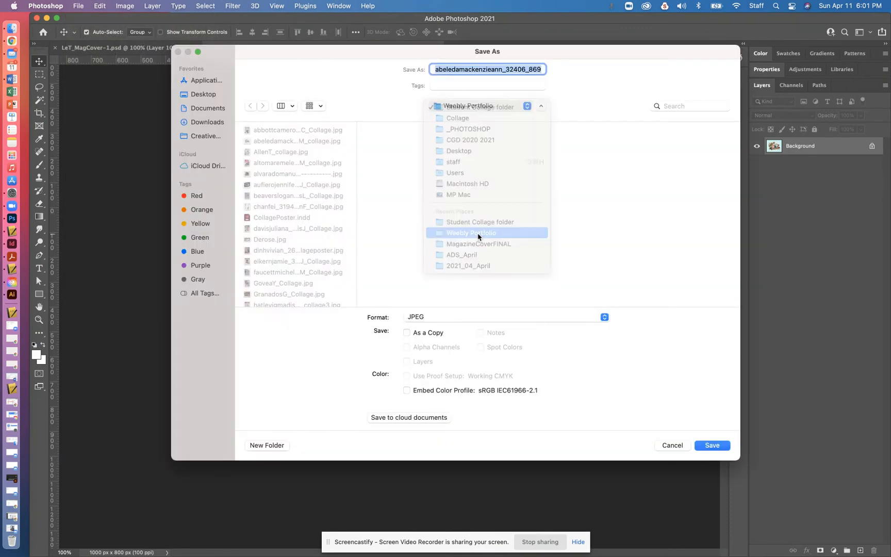
# Name the collage file photoshopCollage and save it as a JPEG at quality 12
pyautogui.click(472, 70)
pyautogui.doubleClick(483, 69)
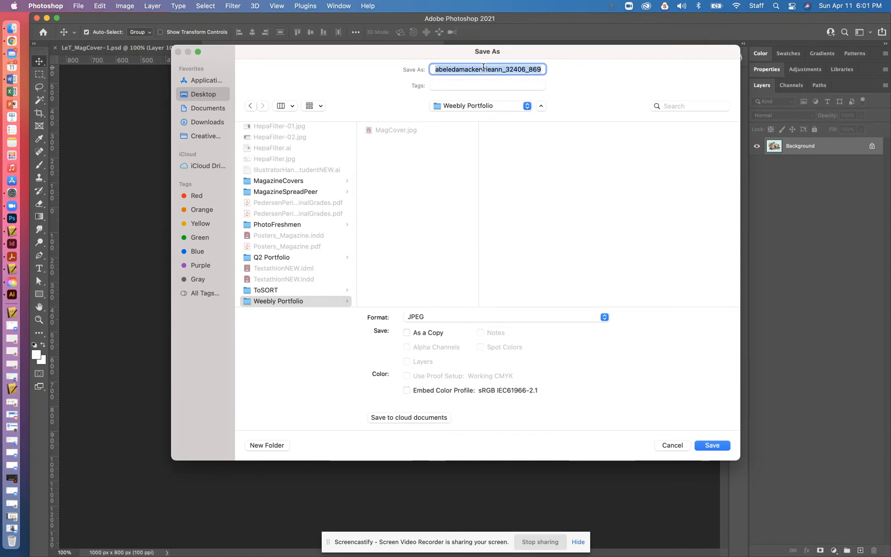
pyautogui.write('photosho')
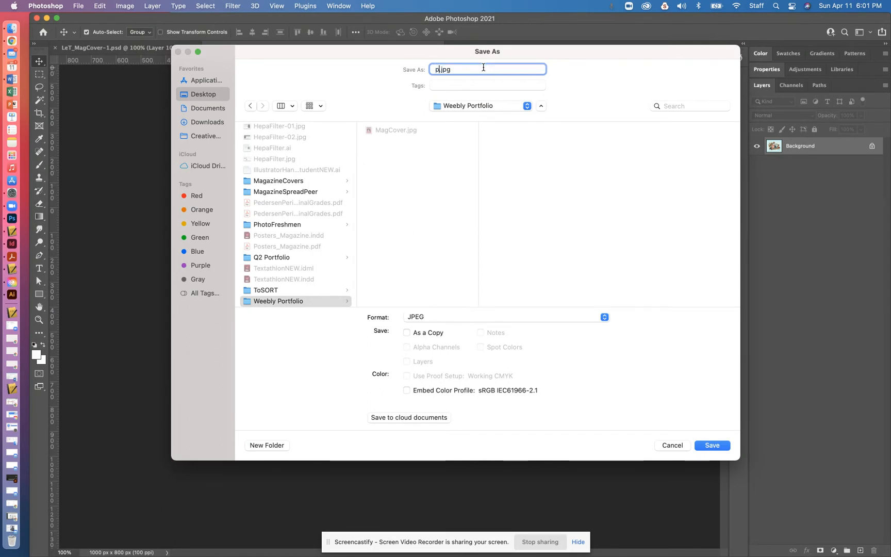
pyautogui.write('p')
pyautogui.write('C\\')
pyautogui.press('BackSpace')
pyautogui.press('BackSpace')
pyautogui.write('ollage')
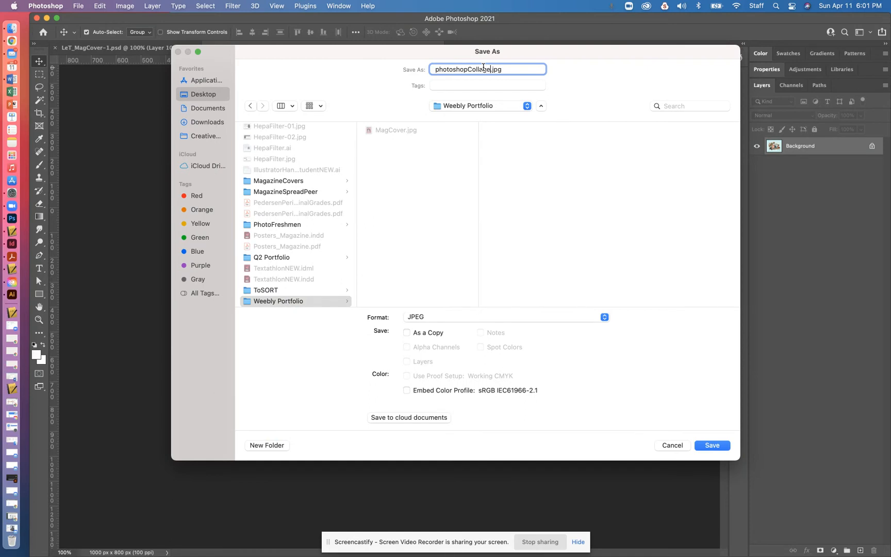
pyautogui.click(709, 445)
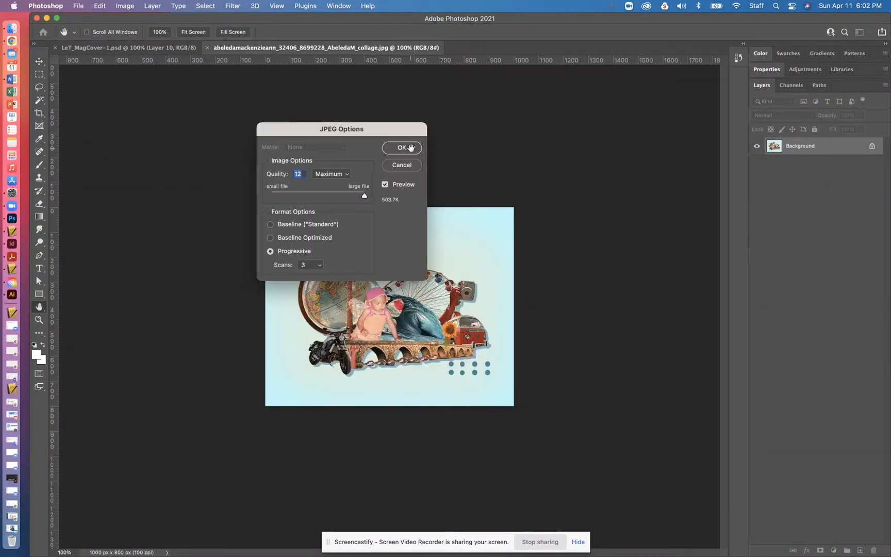
pyautogui.click(412, 148)
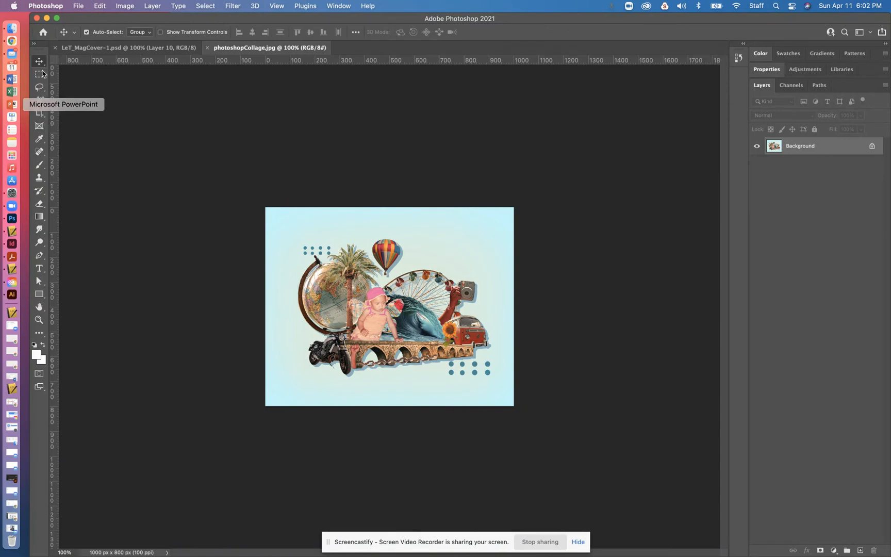
# Minimize Photoshop, switch to the Weebly editor in Chrome and open the Personal Collage page under Projects
pyautogui.click(46, 19)
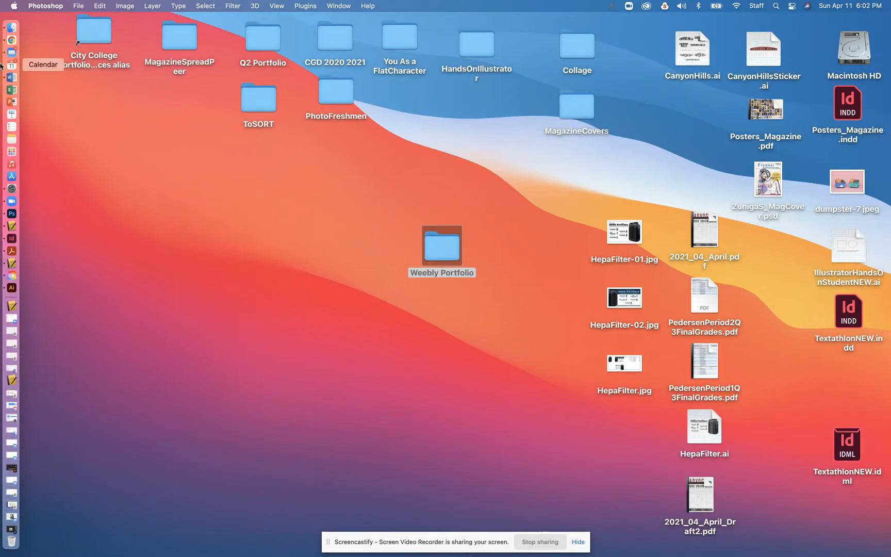
pyautogui.click(12, 40)
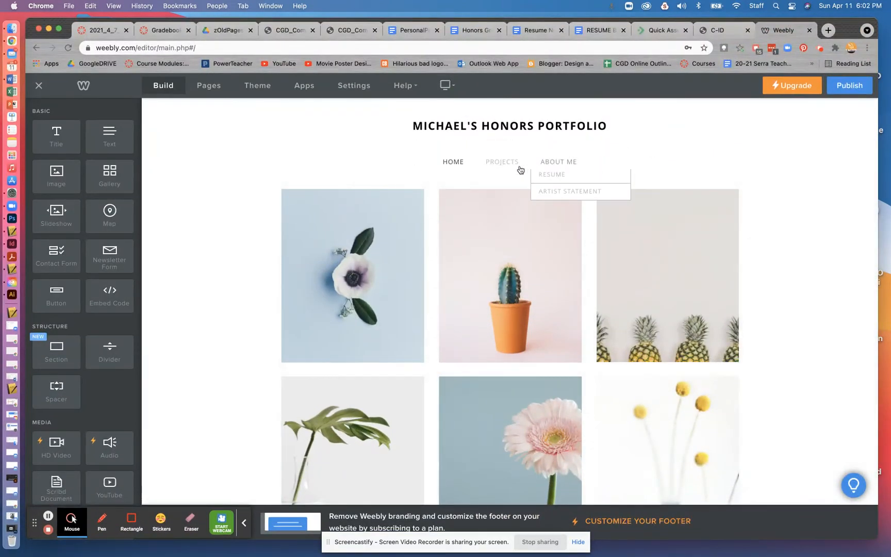
pyautogui.moveTo(498, 165)
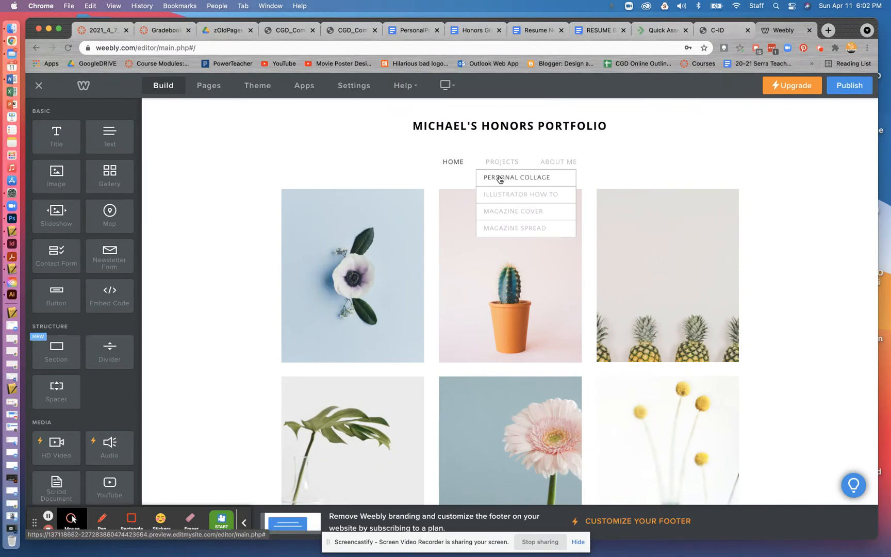
pyautogui.click(499, 178)
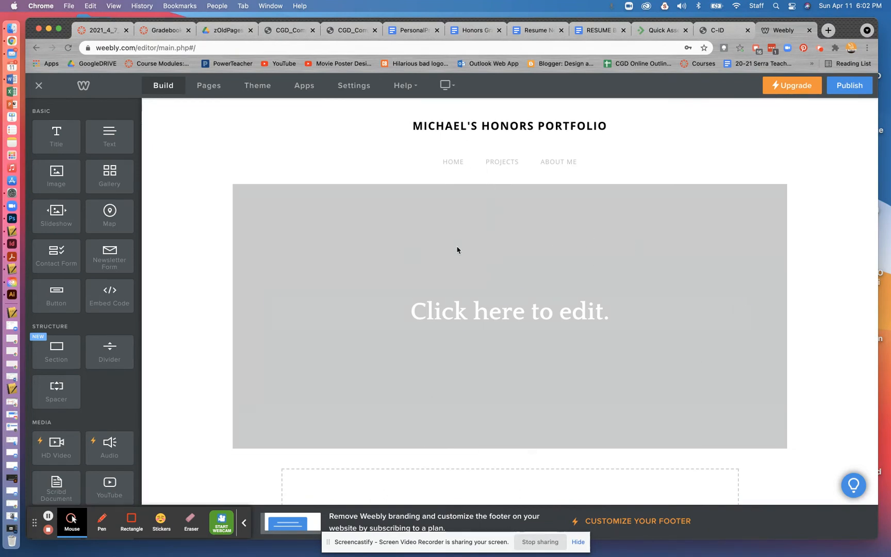
# Add a title element reading "Finished Personal Collage" below the page's header and place an image element above it
pyautogui.scroll(-3, 518, 397)
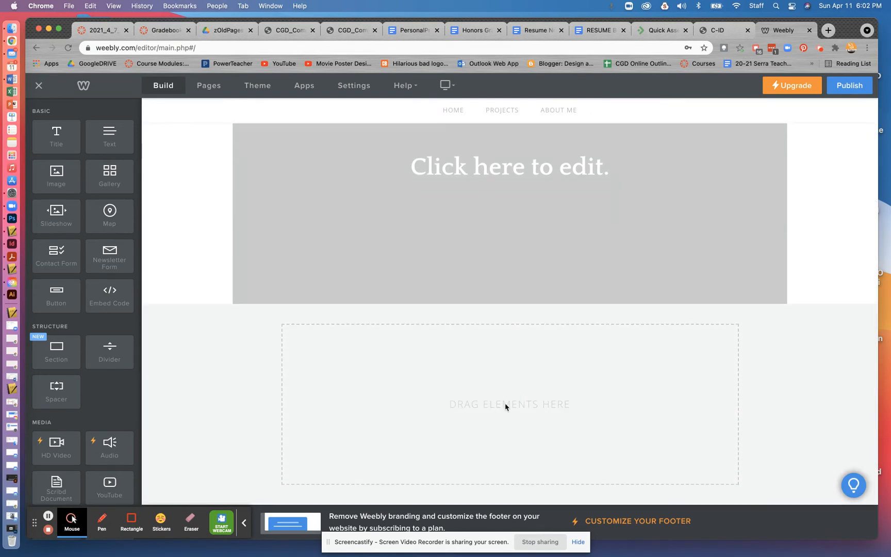
pyautogui.scroll(-1, 503, 405)
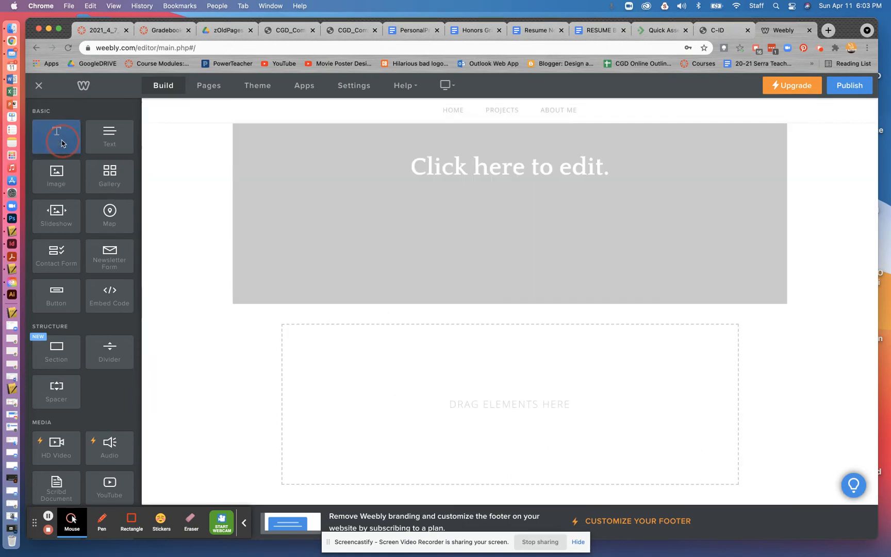
pyautogui.moveTo(66, 132); pyautogui.dragTo(450, 338)
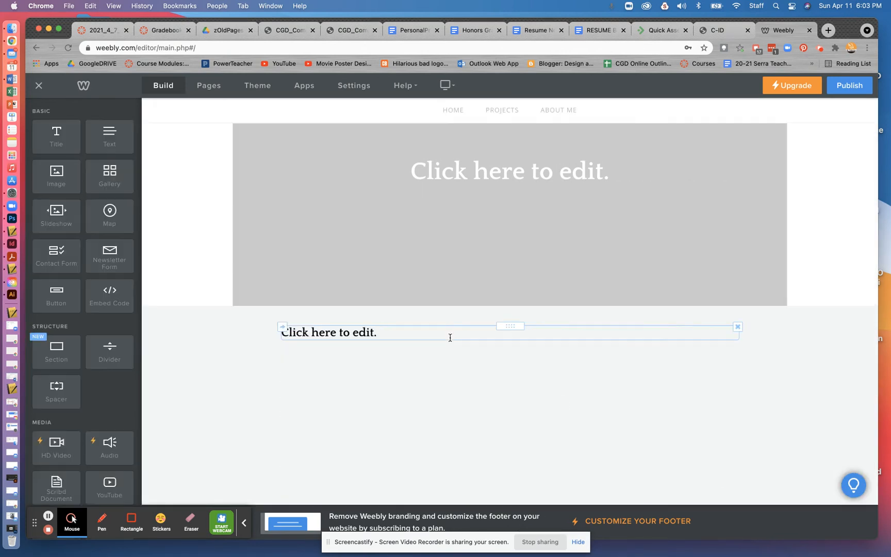
pyautogui.click(384, 330)
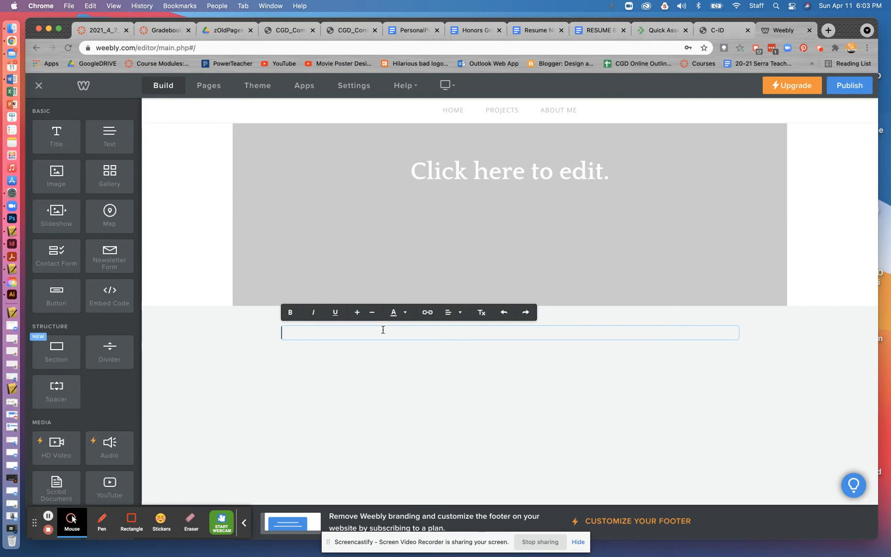
pyautogui.write('Finished ')
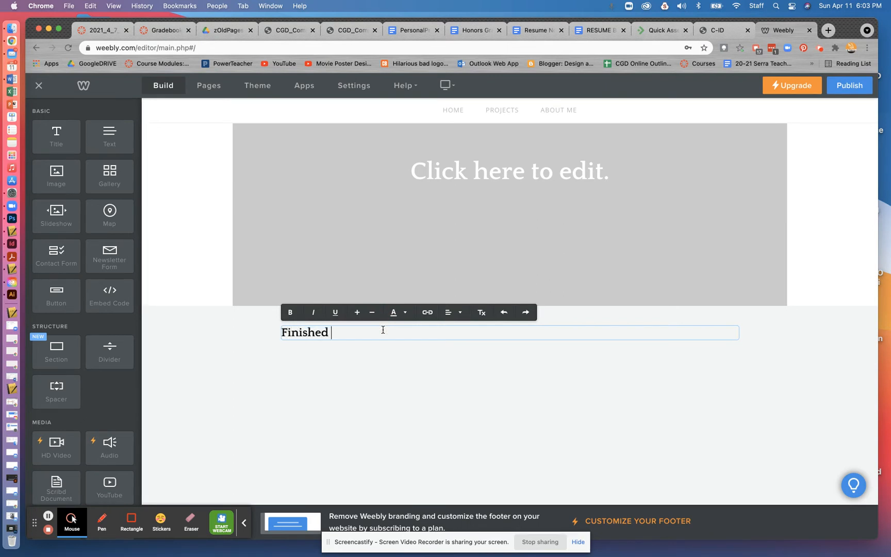
pyautogui.write('Personal Collage')
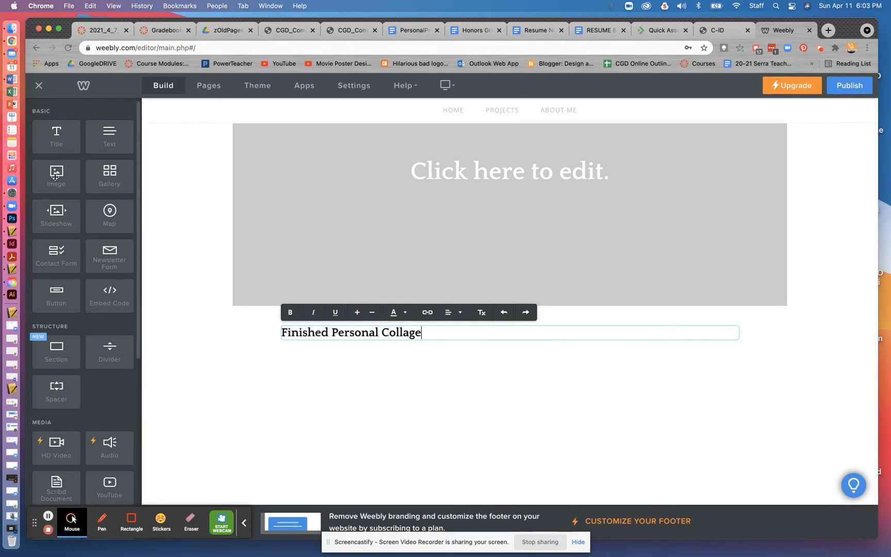
pyautogui.moveTo(56, 176); pyautogui.dragTo(395, 326)
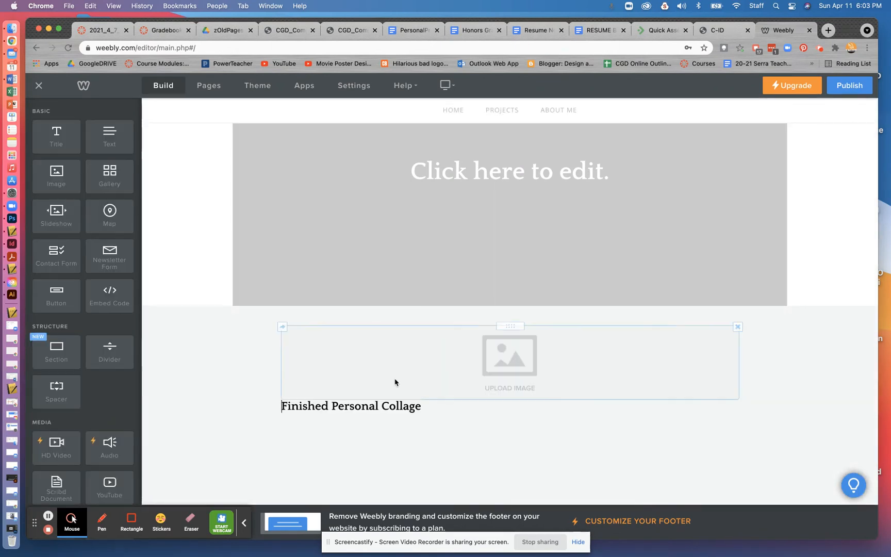
# Center the "Finished Personal Collage" title and leave its text color black
pyautogui.tripleClick(315, 406)
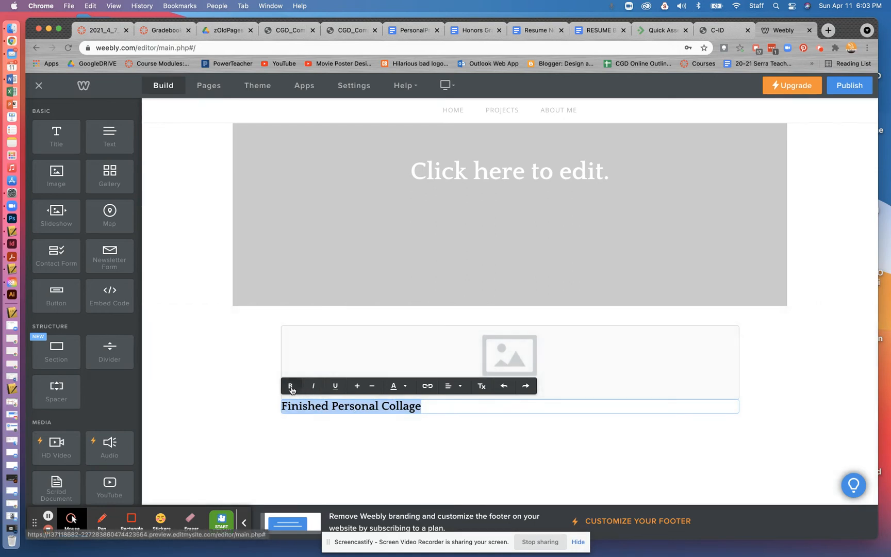
pyautogui.click(452, 386)
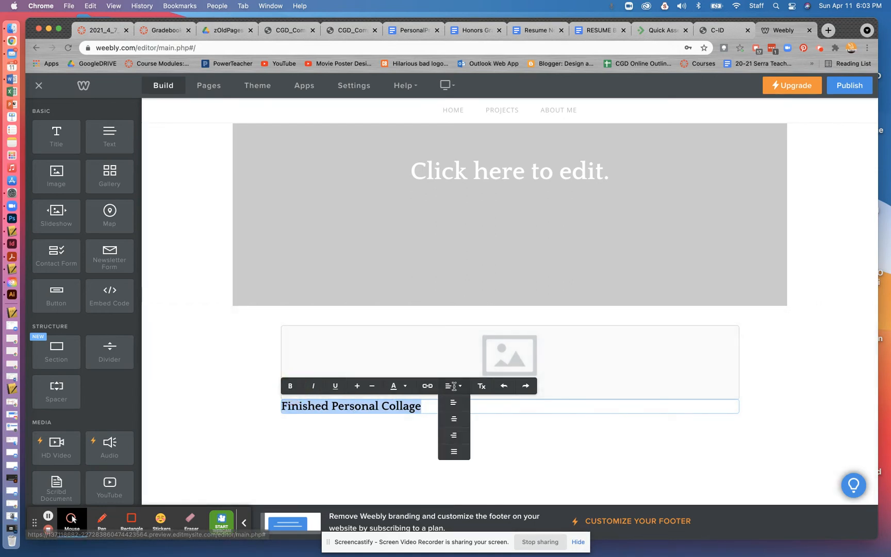
pyautogui.click(456, 419)
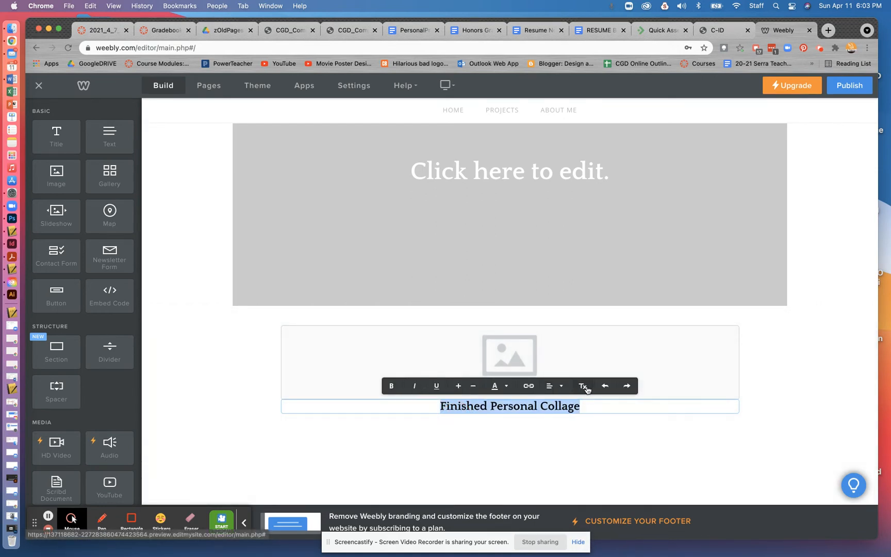
pyautogui.click(507, 386)
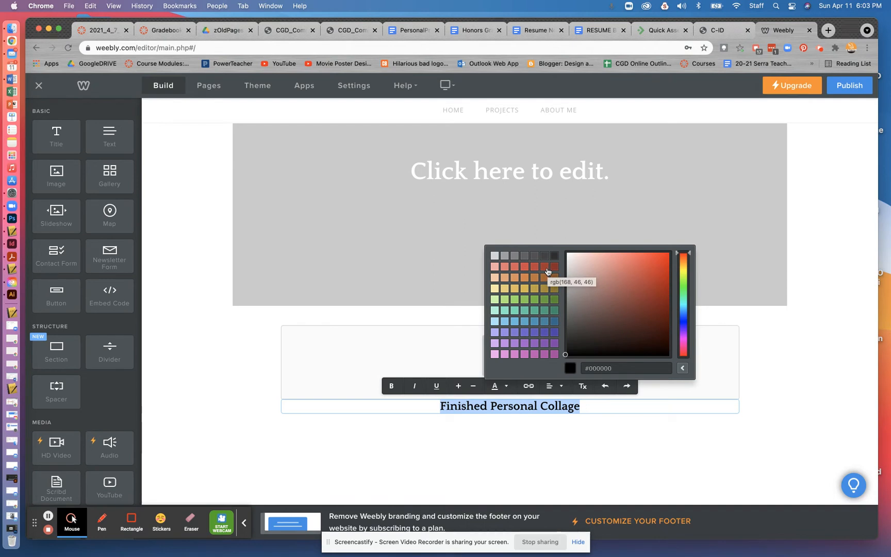
pyautogui.click(616, 406)
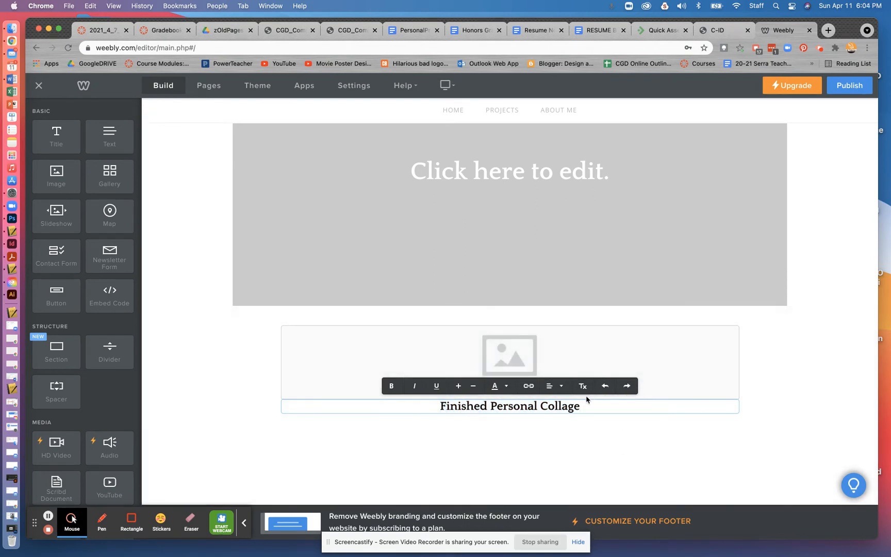
pyautogui.click(758, 440)
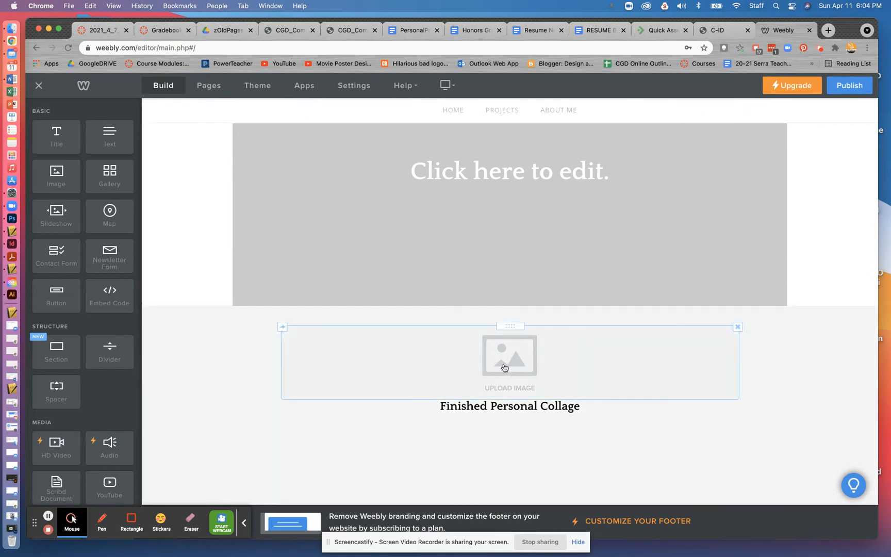
# Upload photoshopCollage.jpg from the computer's Weebly Portfolio folder into the empty image element above the title
pyautogui.click(510, 367)
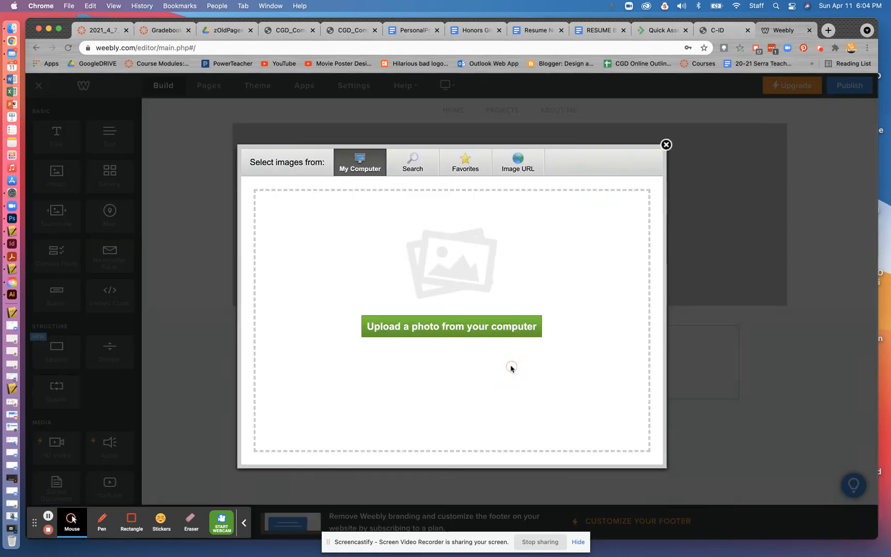
pyautogui.click(445, 327)
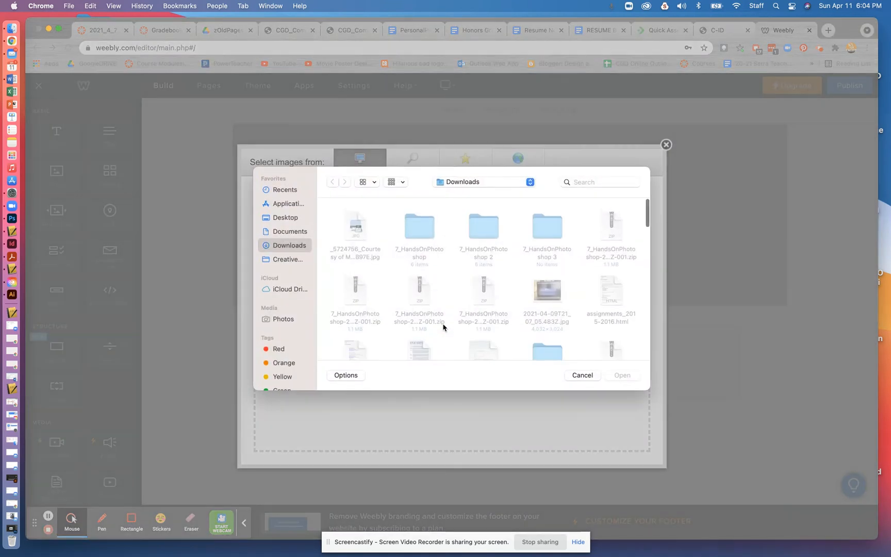
pyautogui.click(485, 182)
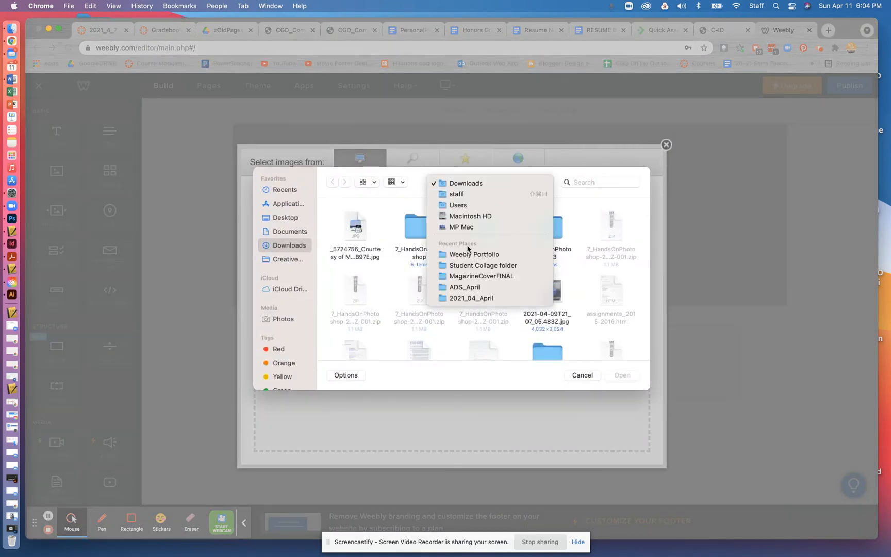
pyautogui.click(469, 255)
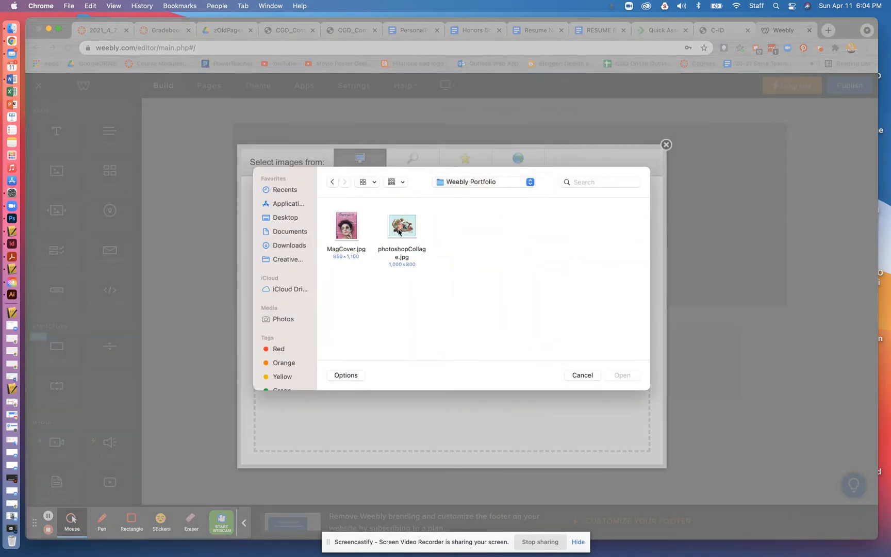
pyautogui.click(398, 232)
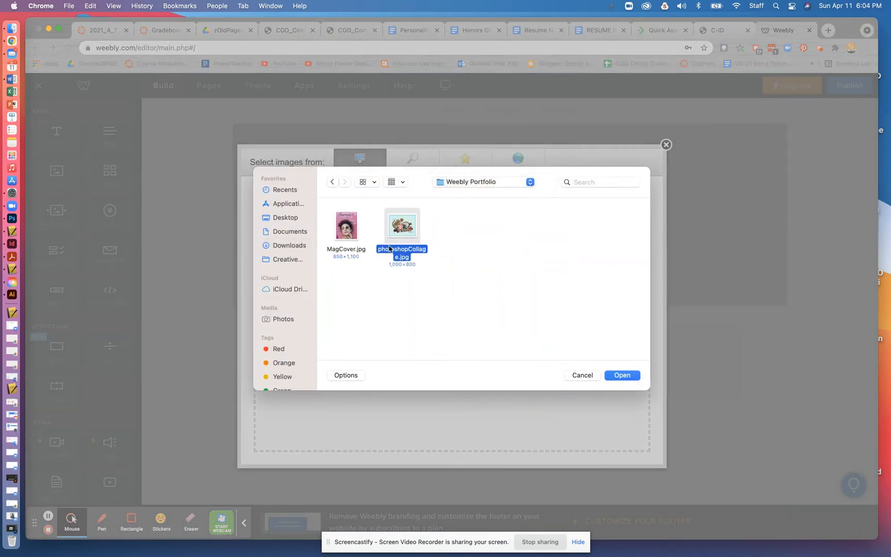
pyautogui.click(622, 374)
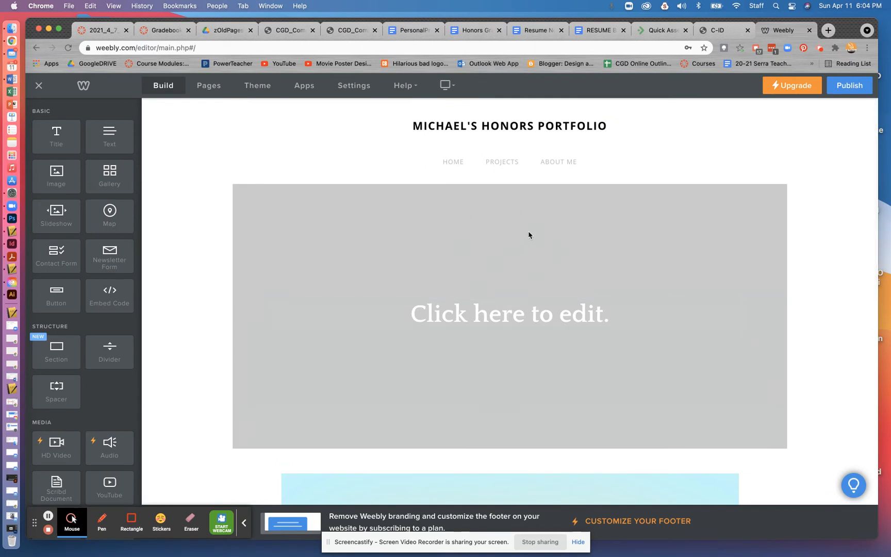
# Shrink the Personal Collage page's header area to about a third of its height
pyautogui.click(509, 225)
pyautogui.scroll(-1, 509, 227)
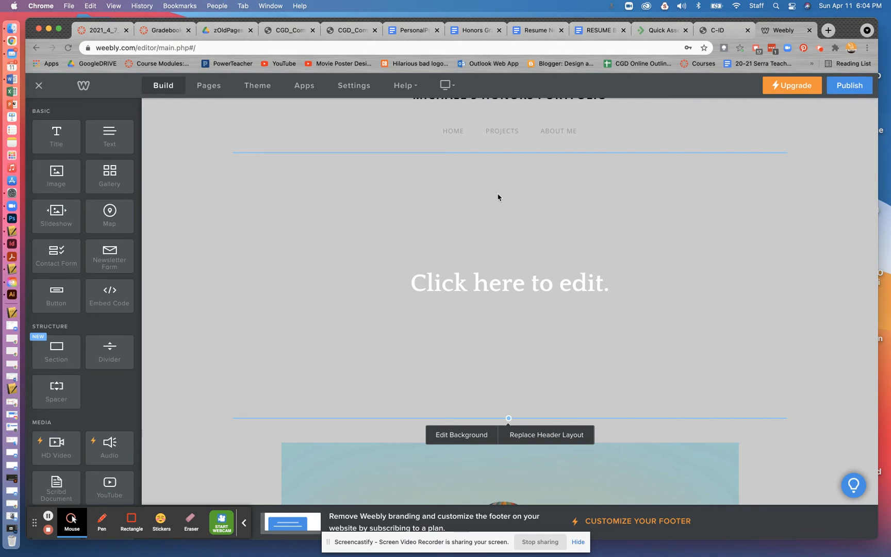
pyautogui.moveTo(509, 417); pyautogui.dragTo(510, 214)
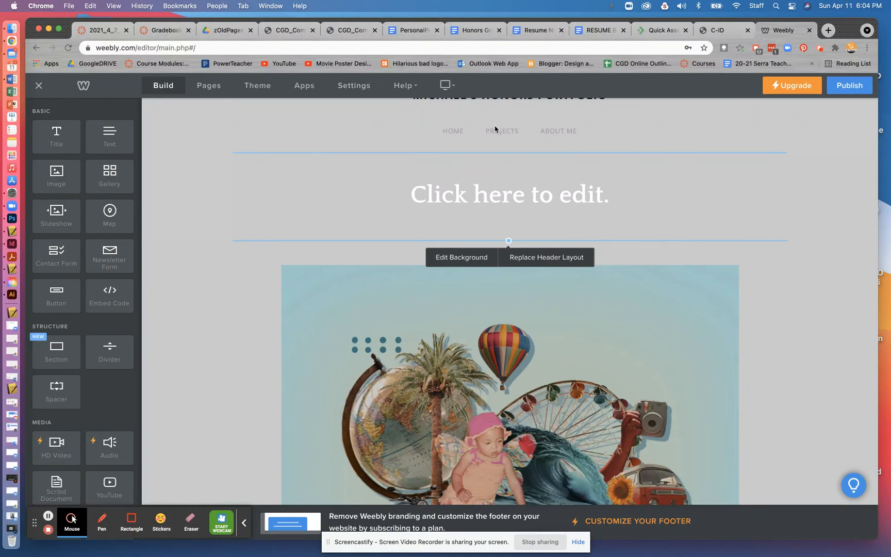
pyautogui.click(771, 327)
pyautogui.scroll(1, 556, 382)
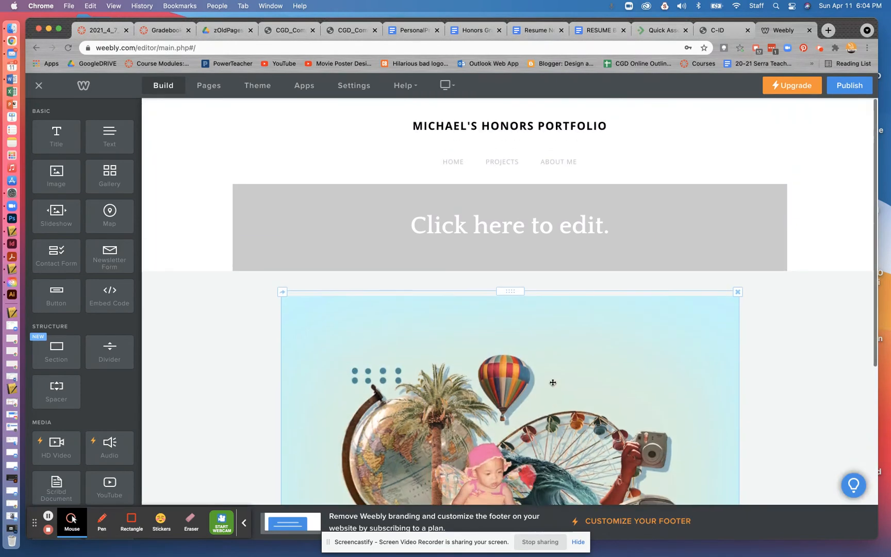
# Check the page layout, publish the website and open the live site at mpcgdportfolio.weebly.com
pyautogui.scroll(-3, 556, 382)
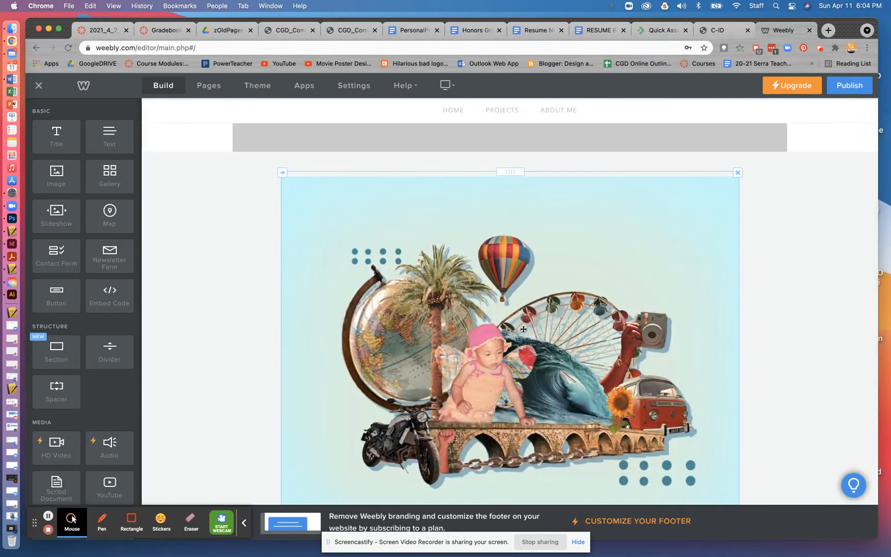
pyautogui.scroll(-3, 522, 329)
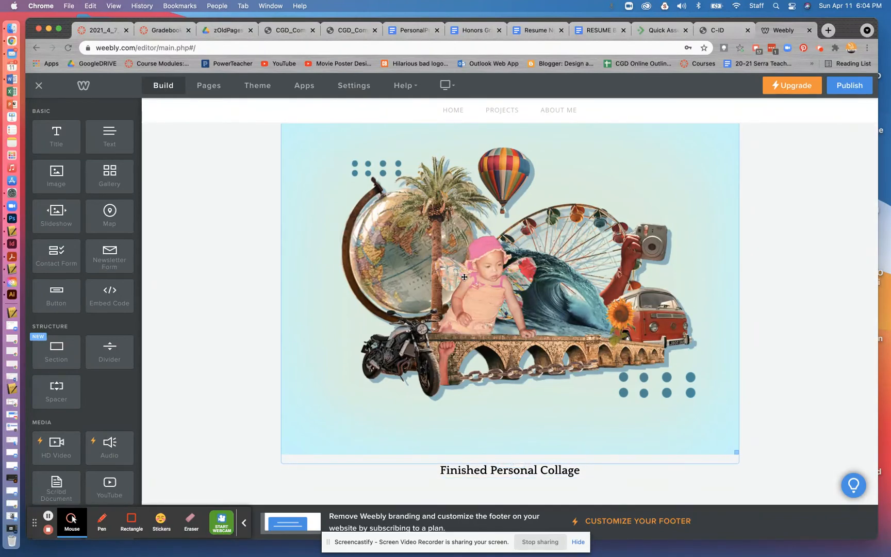
pyautogui.scroll(5, 464, 277)
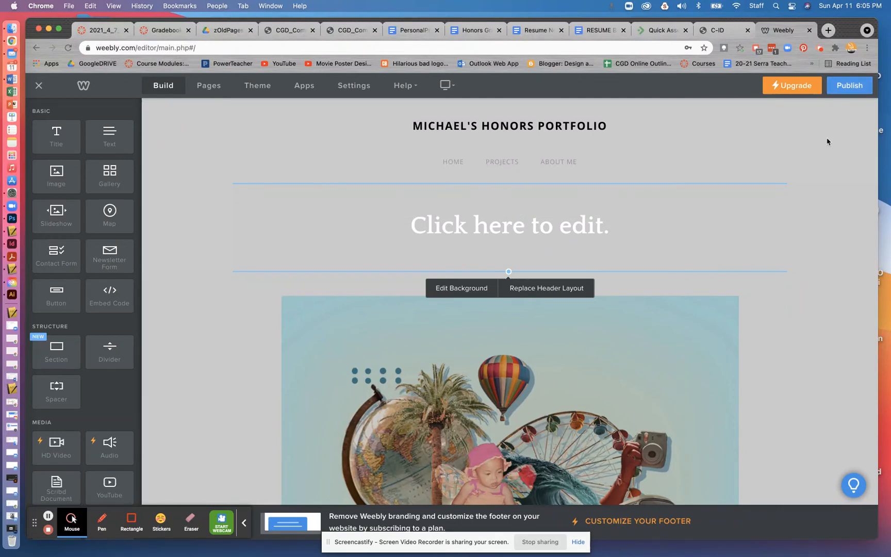
pyautogui.click(853, 87)
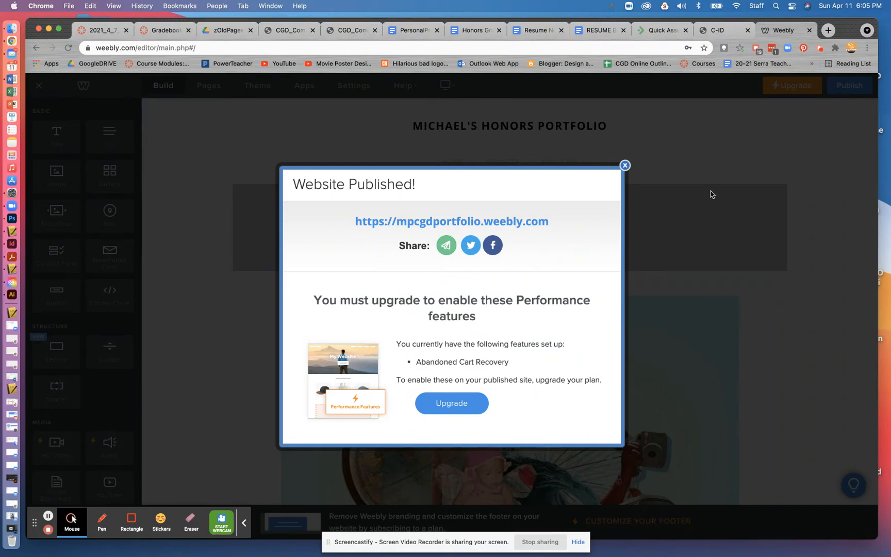
pyautogui.click(422, 226)
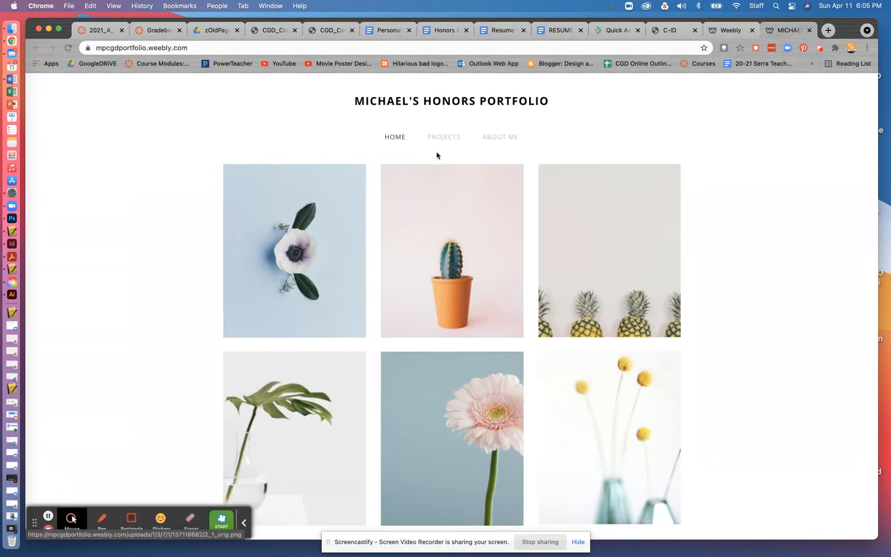
# View the Personal Collage page under Projects on the live site, checking its header and collage image
pyautogui.moveTo(441, 139)
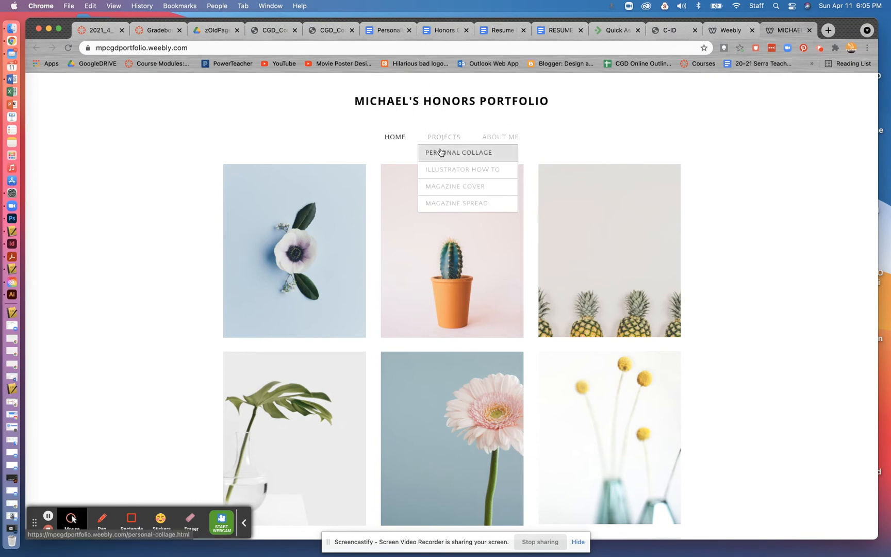
pyautogui.click(439, 154)
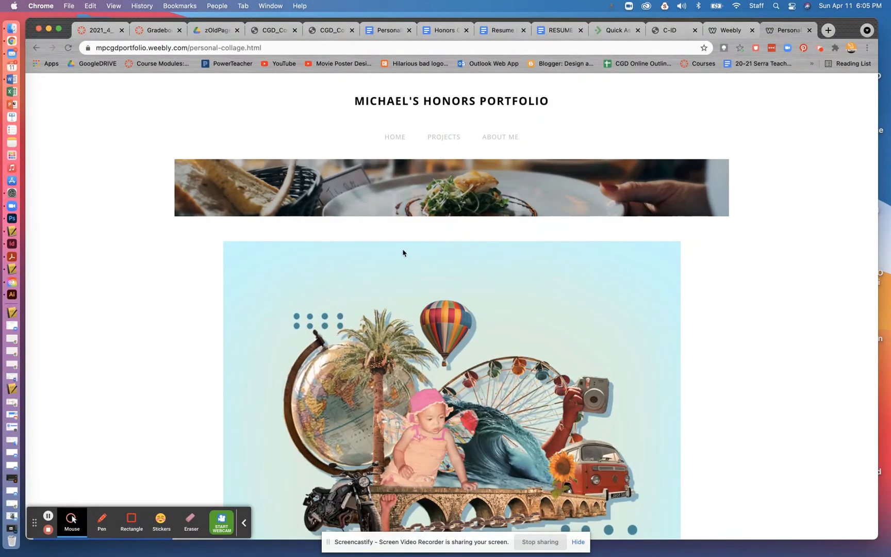
pyautogui.scroll(-5, 443, 346)
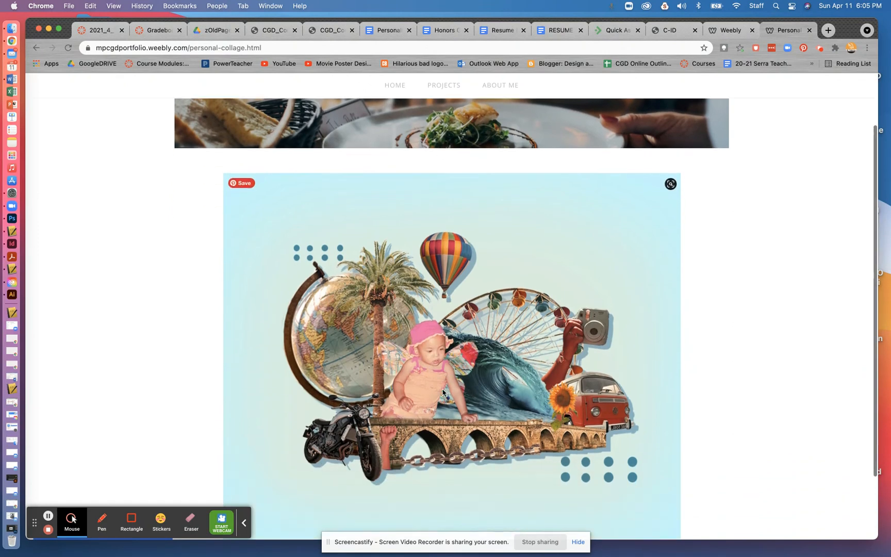
pyautogui.scroll(3, 399, 379)
pyautogui.scroll(3, 407, 361)
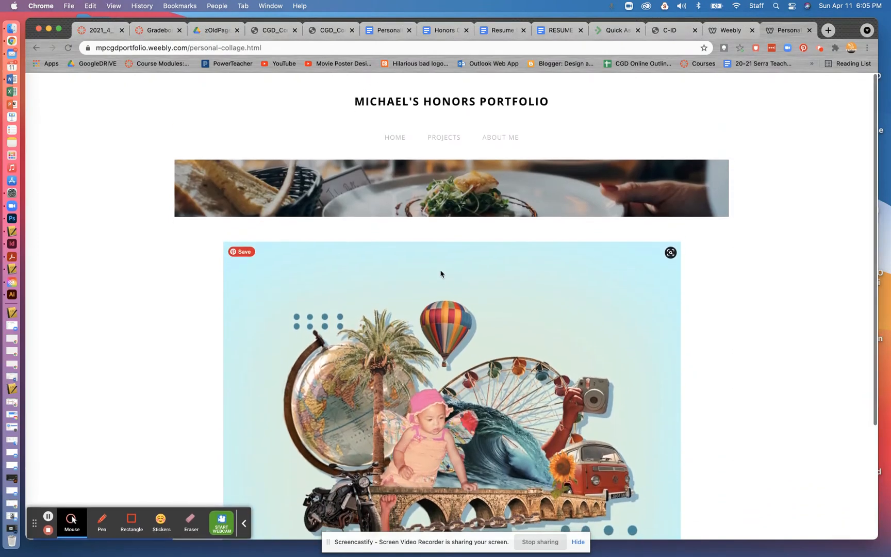
# Return to the Weebly editor, close the publishing notice and open the Magazine Cover page under Projects
pyautogui.click(679, 34)
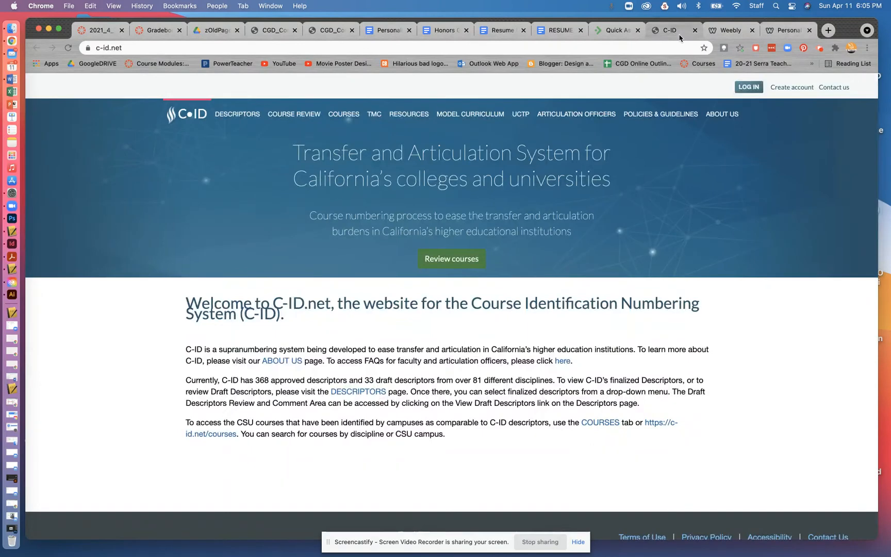
pyautogui.click(724, 32)
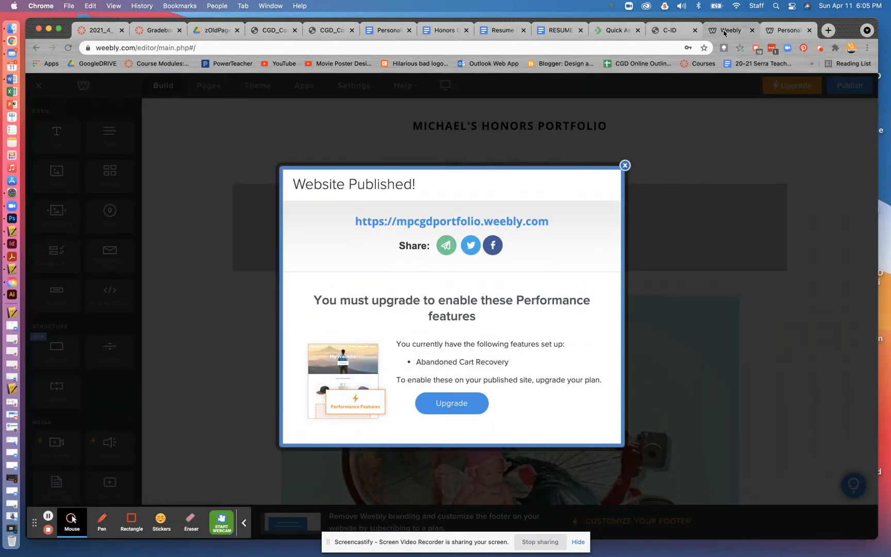
pyautogui.click(624, 164)
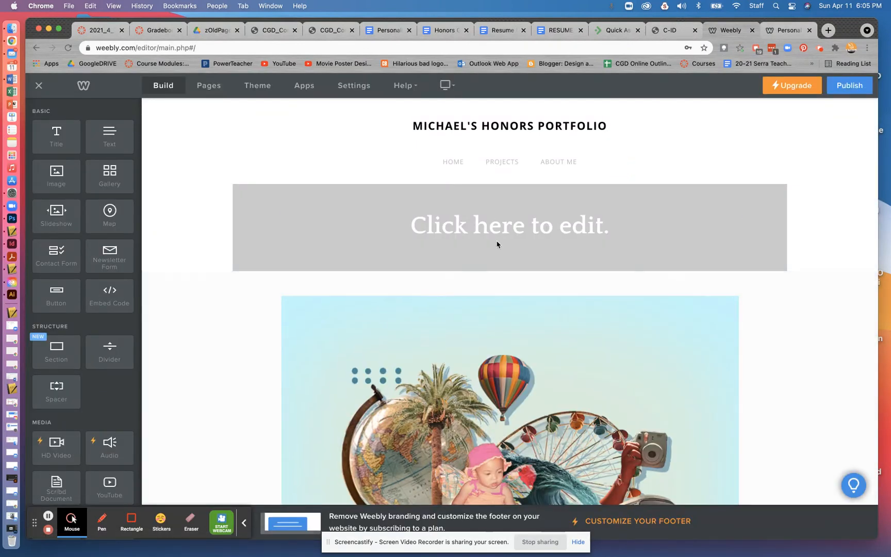
pyautogui.click(389, 230)
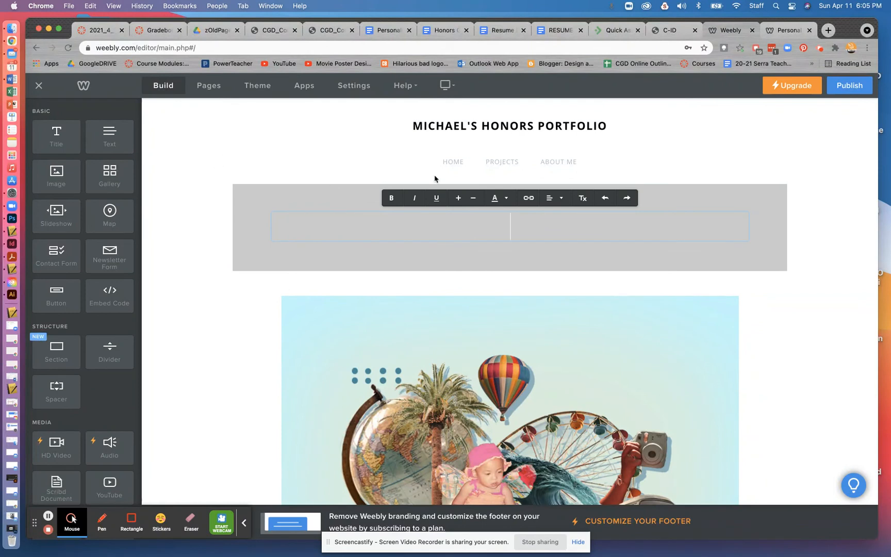
pyautogui.click(496, 165)
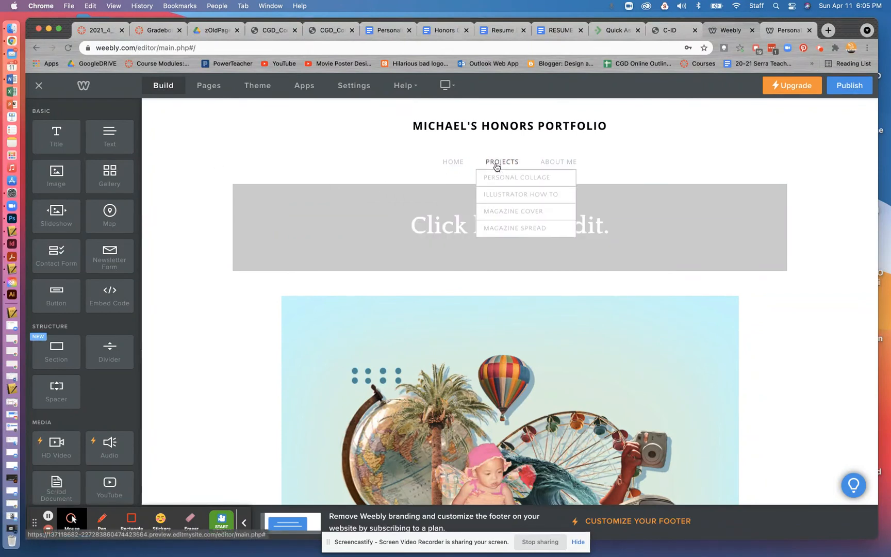
pyautogui.click(499, 218)
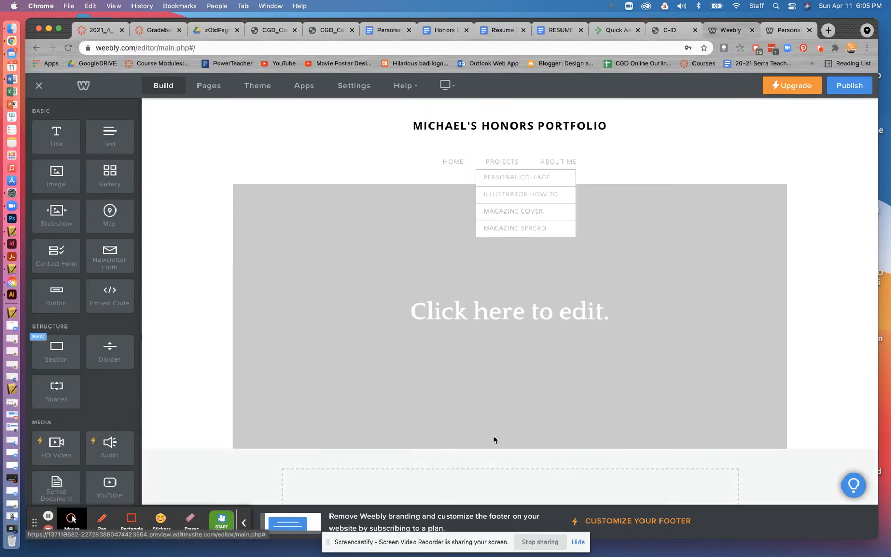
# Shrink the Magazine Cover page's header area to about a third of its height
pyautogui.scroll(-1, 501, 402)
pyautogui.moveTo(510, 417); pyautogui.dragTo(509, 173)
pyautogui.click(512, 338)
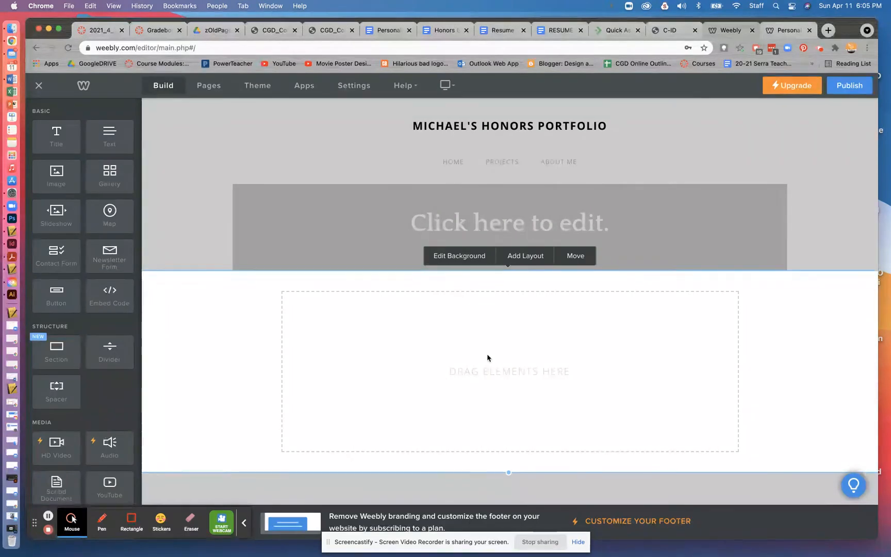
# Add a title element reading "Finished Magazine Cover" to the empty section below the header
pyautogui.moveTo(57, 136); pyautogui.dragTo(472, 320)
pyautogui.click(365, 298)
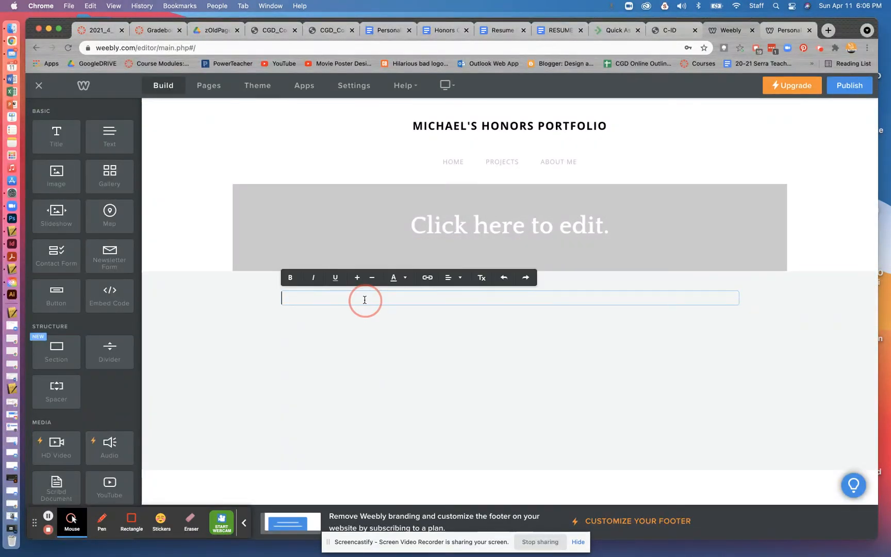
pyautogui.write('Finished Magazione')
pyautogui.press('BackSpace')
pyautogui.press('BackSpace')
pyautogui.press('BackSpace')
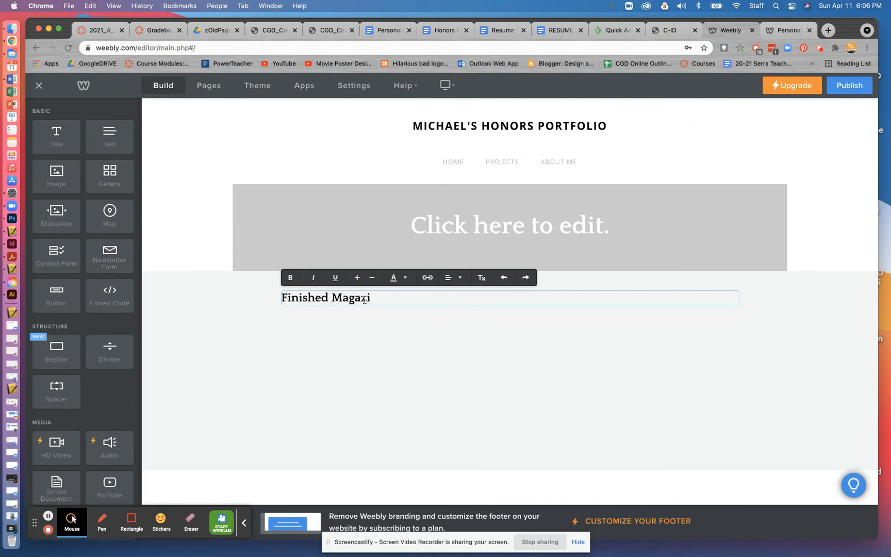
pyautogui.write('ne COver')
pyautogui.press('BackSpace')
pyautogui.press('BackSpace')
pyautogui.press('BackSpace')
pyautogui.press('BackSpace')
pyautogui.write('over')
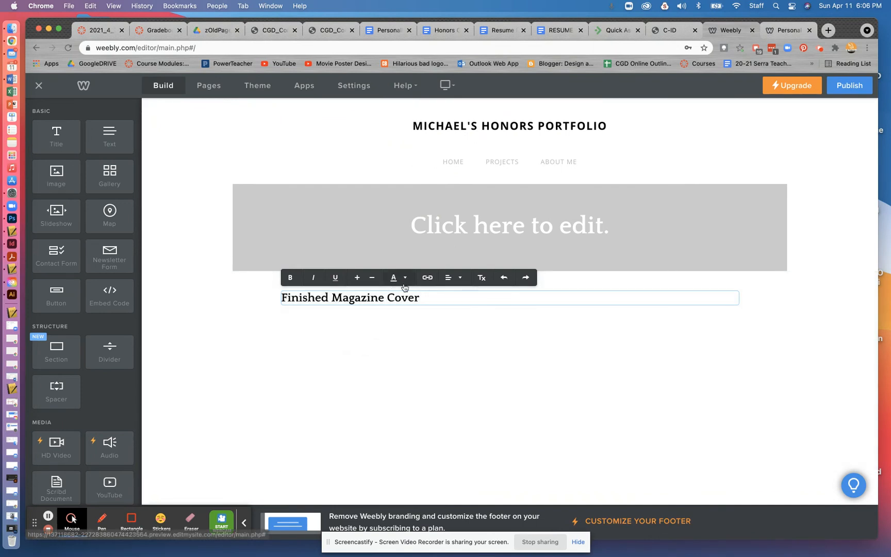
# Center-align the "Finished Magazine Cover" title and leave its text editing
pyautogui.click(458, 278)
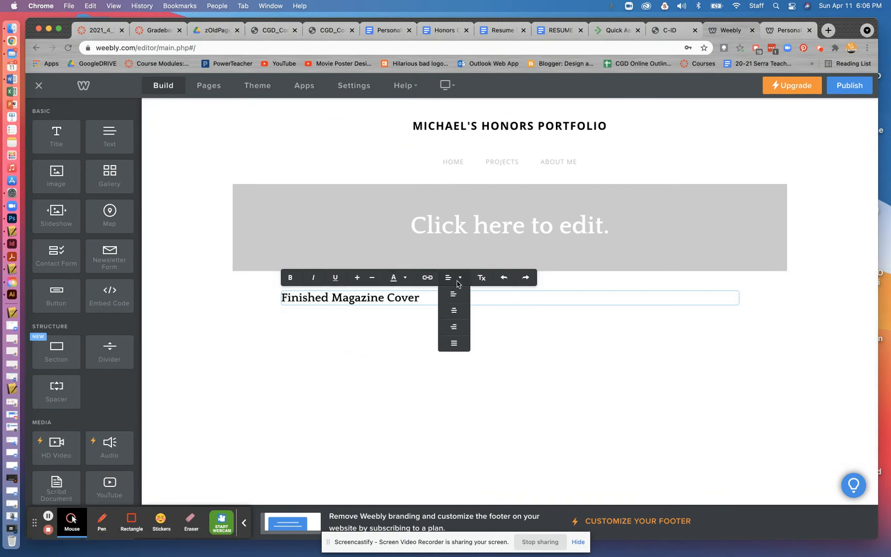
pyautogui.click(453, 311)
pyautogui.click(398, 327)
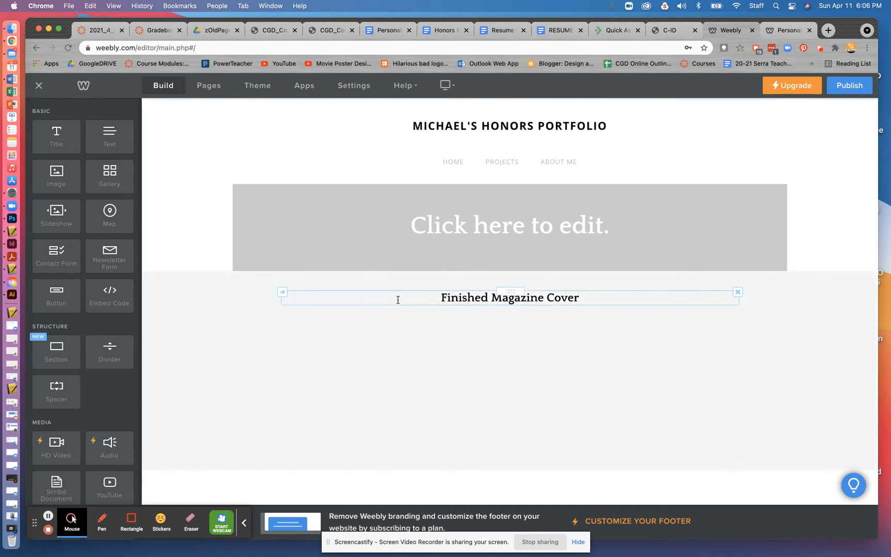
# Add an image element to the section and position it full width directly above the "Finished Magazine Cover" title
pyautogui.moveTo(57, 174); pyautogui.dragTo(288, 299)
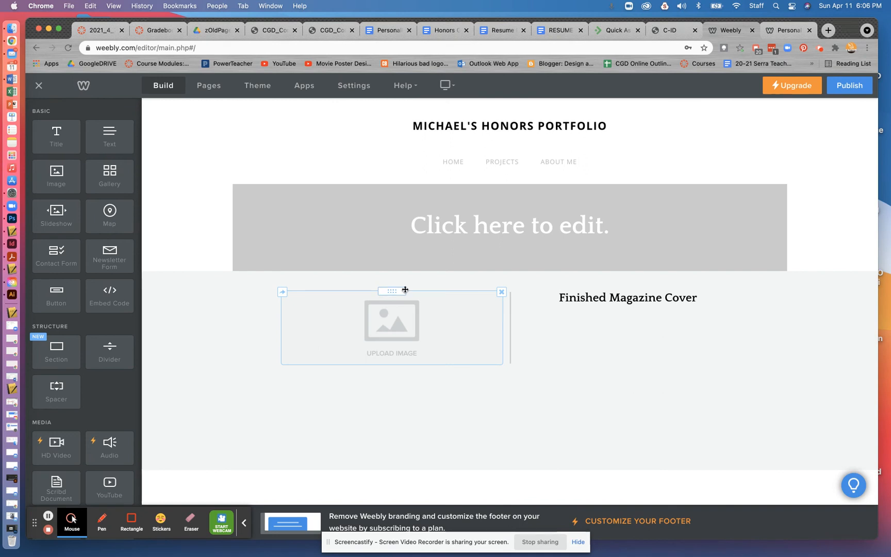
pyautogui.moveTo(397, 289); pyautogui.dragTo(477, 281)
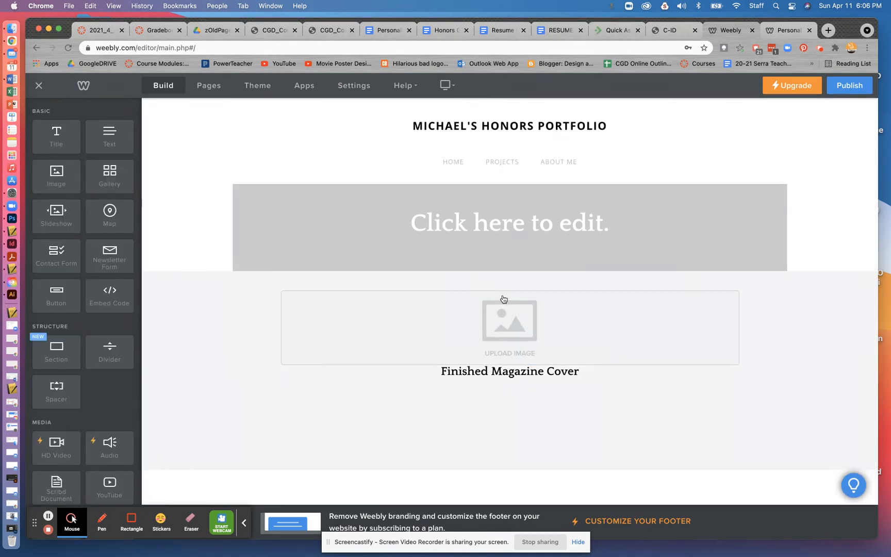
pyautogui.moveTo(507, 290); pyautogui.dragTo(636, 391)
pyautogui.moveTo(512, 313); pyautogui.dragTo(517, 293)
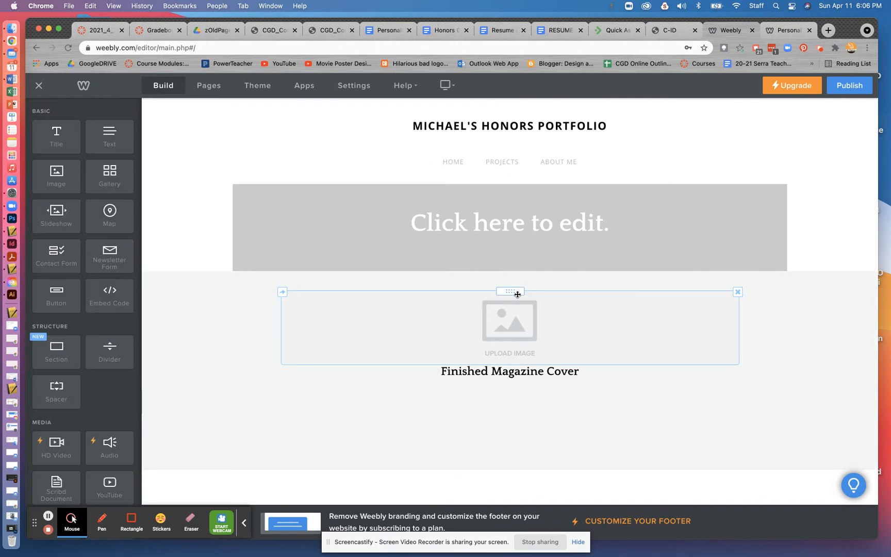
# Upload MagCover.jpg from the Weebly Portfolio folder into the empty image element
pyautogui.click(521, 323)
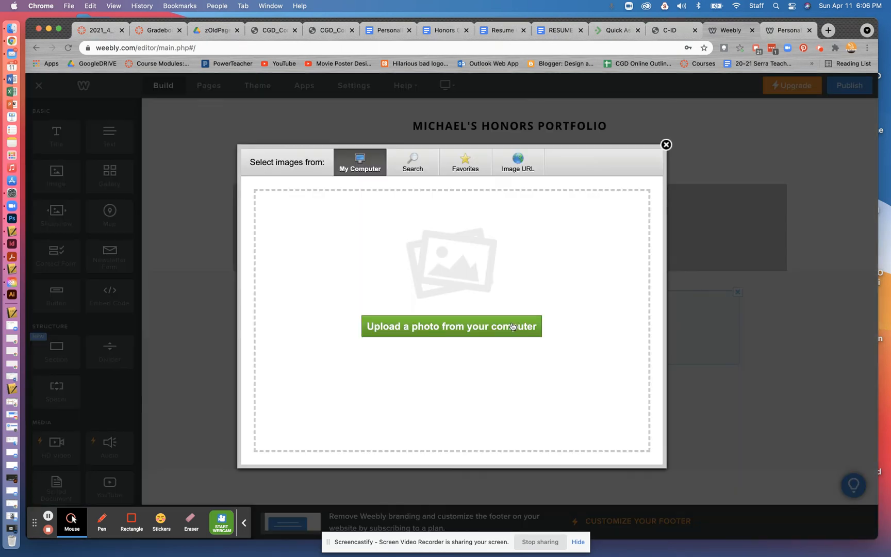
pyautogui.click(488, 330)
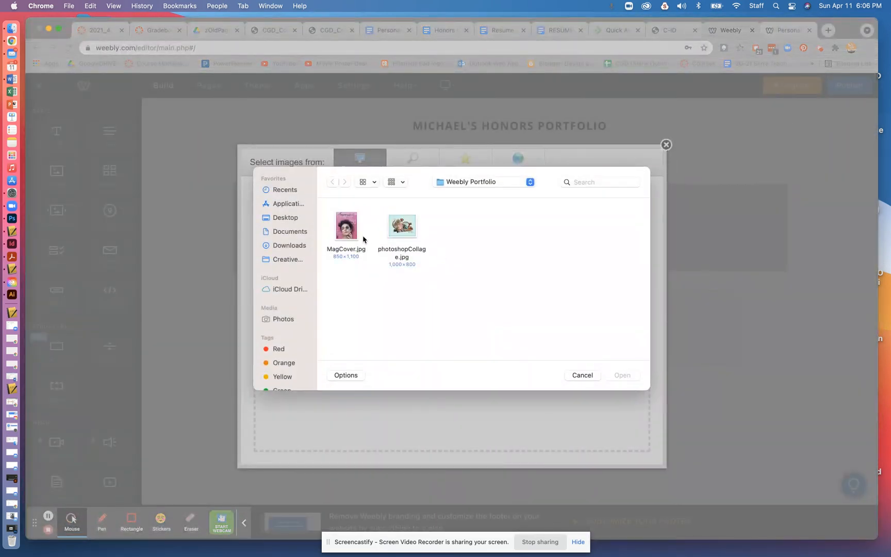
pyautogui.click(358, 235)
pyautogui.click(627, 376)
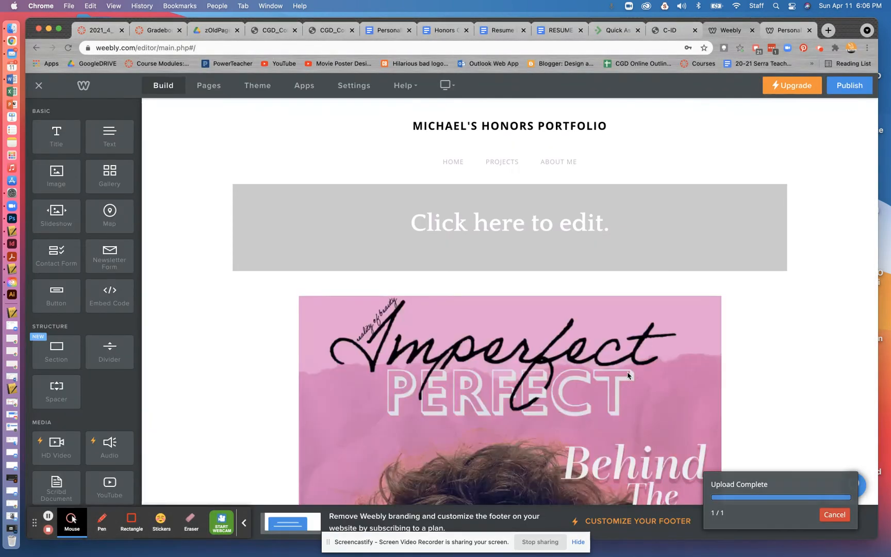
# Publish the site with the completed Magazine Cover page and dismiss the publishing notice
pyautogui.scroll(-8, 557, 362)
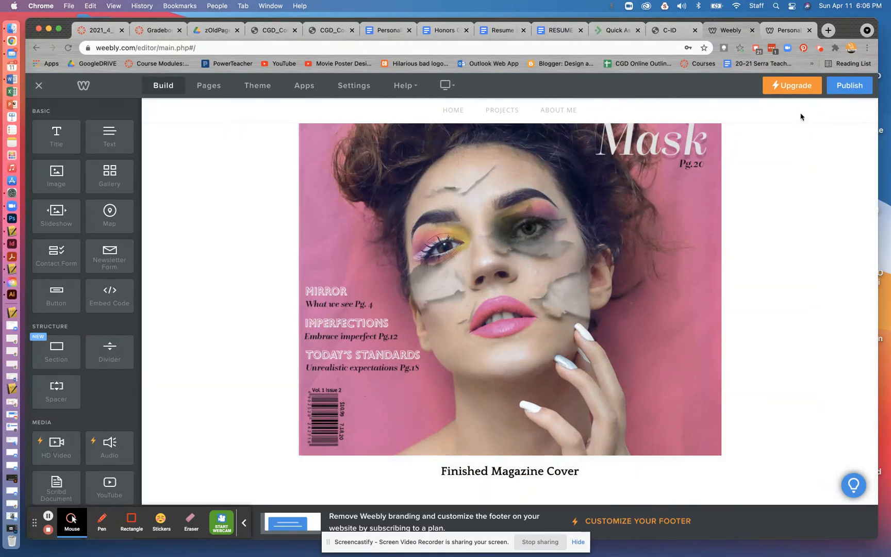
pyautogui.click(842, 89)
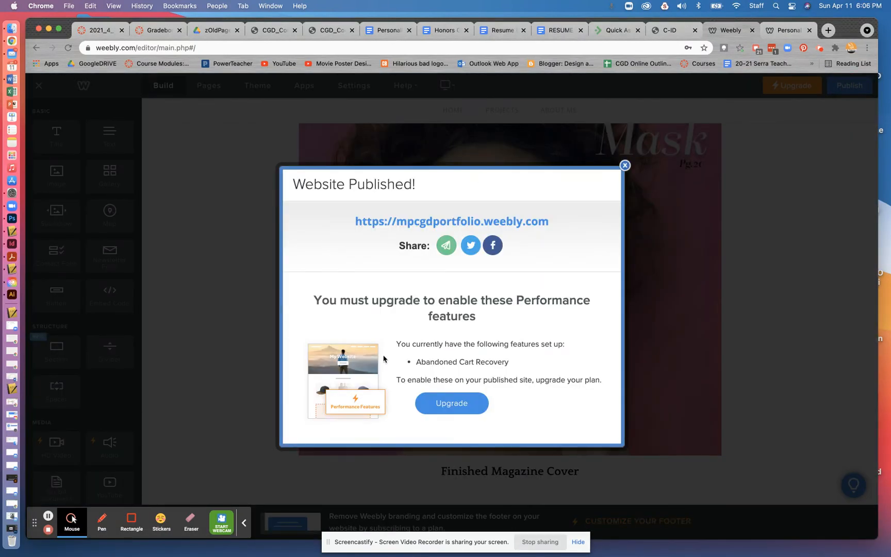
pyautogui.click(624, 165)
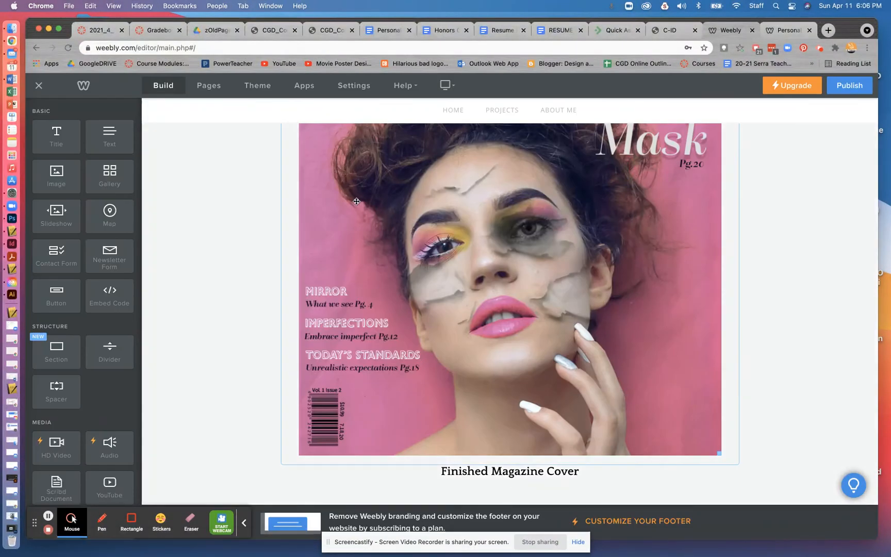
pyautogui.scroll(3, 356, 201)
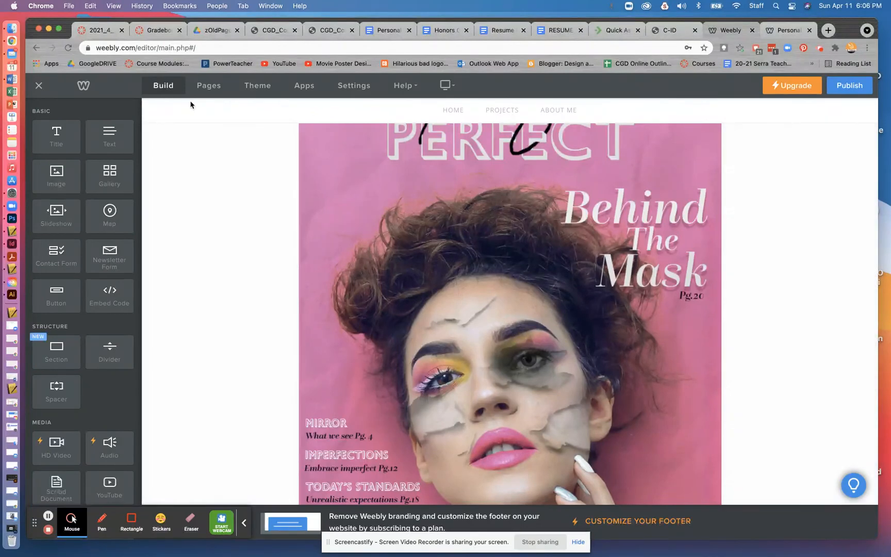
pyautogui.click(10, 247)
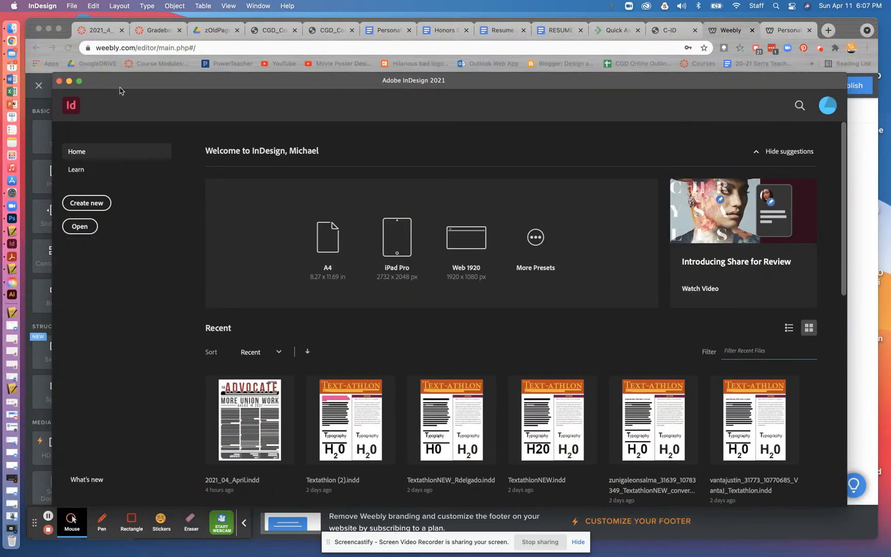
pyautogui.scroll(-2, 431, 348)
pyautogui.scroll(-10, 431, 347)
pyautogui.scroll(15, 428, 347)
pyautogui.click(68, 81)
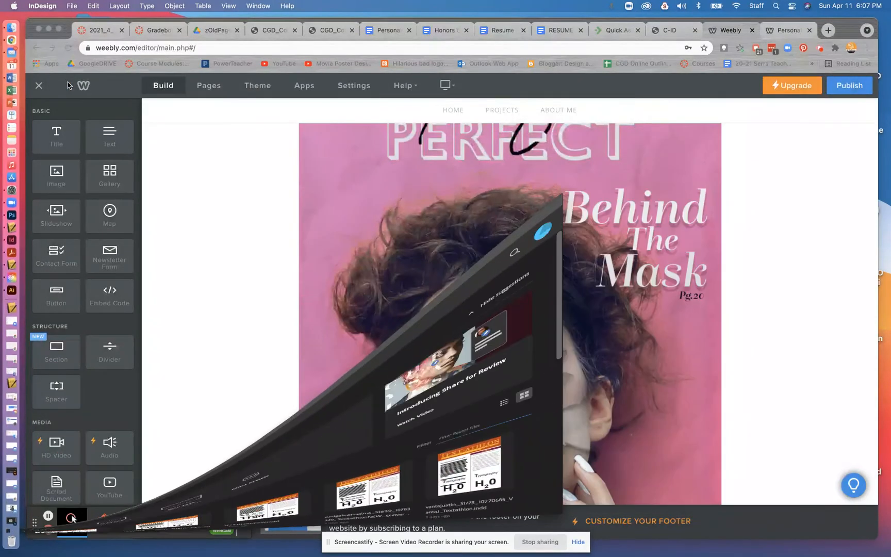
# Switch to InDesign, bring up the dialog for opening a document and browse to the Desktop folder
pyautogui.click(11, 238)
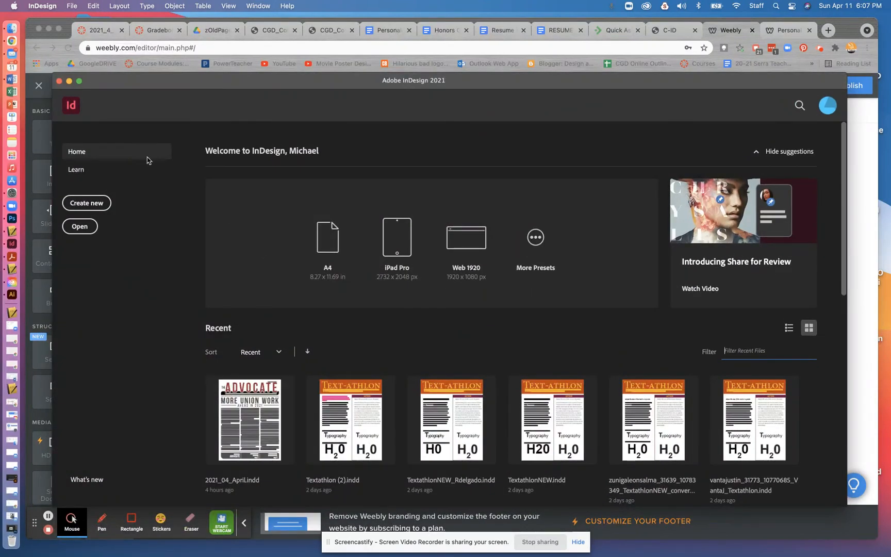
pyautogui.click(95, 6)
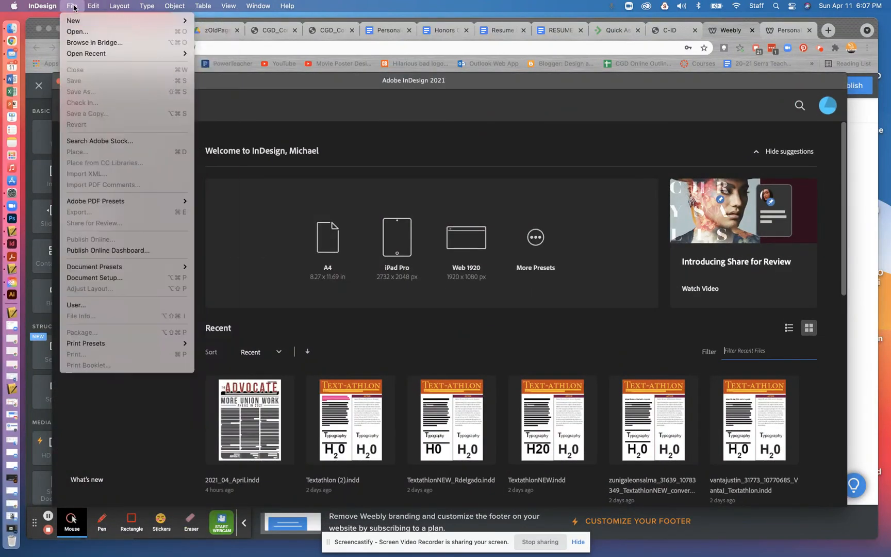
pyautogui.click(149, 32)
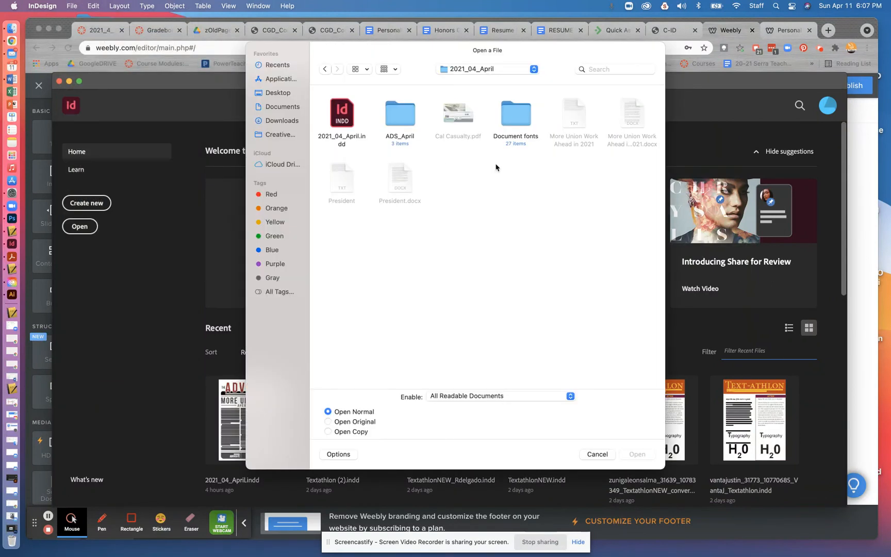
pyautogui.click(494, 73)
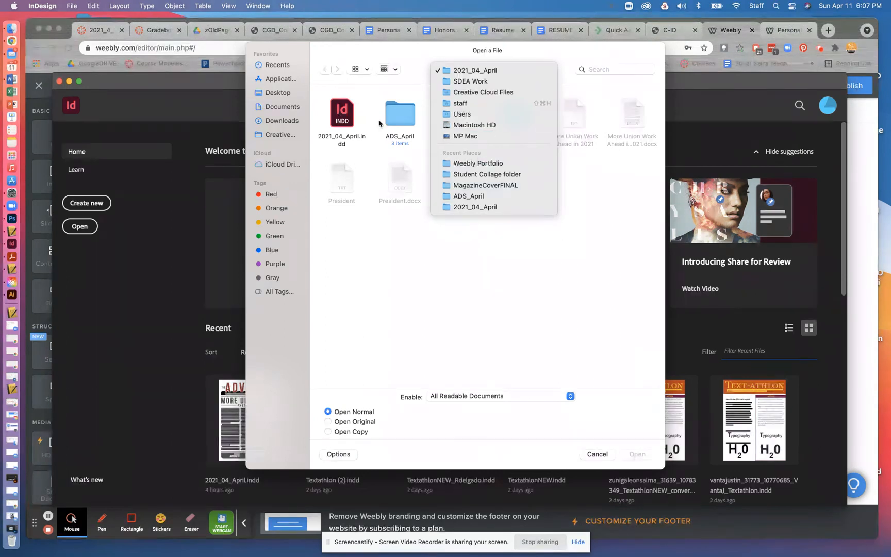
pyautogui.click(293, 89)
pyautogui.click(273, 98)
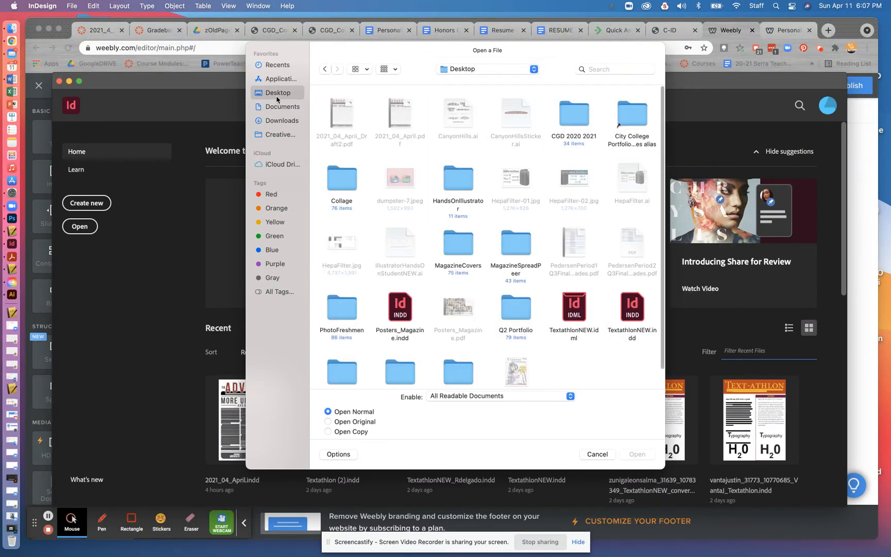
# Go through the City College Portfolio folder alias on the Desktop into its _Magazine Spread folder
pyautogui.click(630, 124)
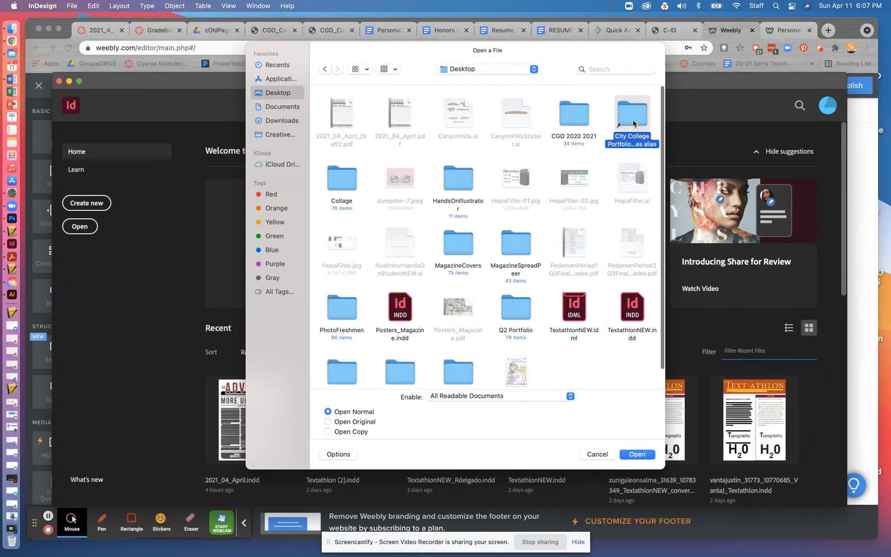
pyautogui.doubleClick(633, 123)
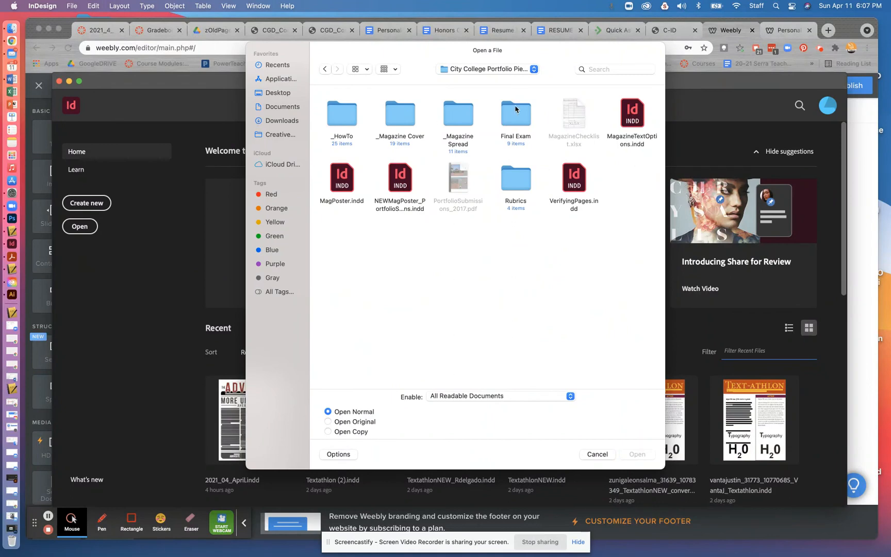
pyautogui.doubleClick(451, 117)
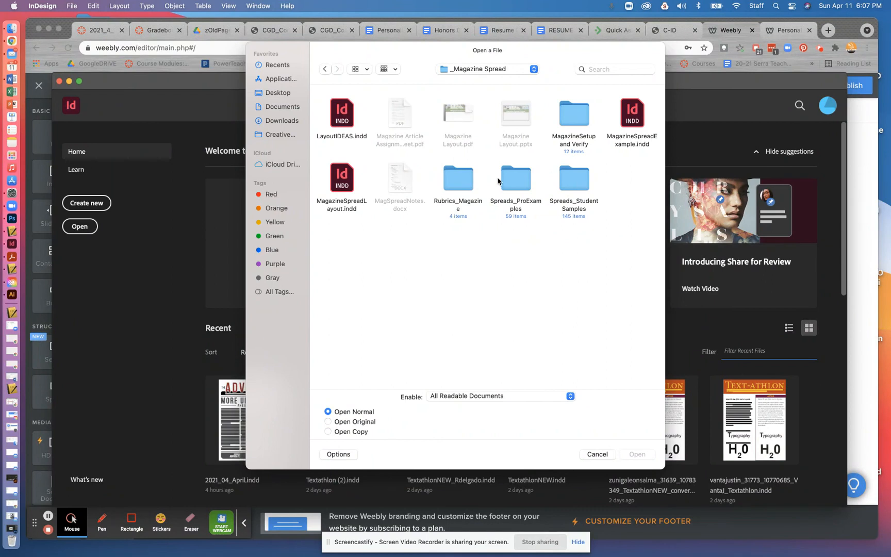
pyautogui.click(515, 180)
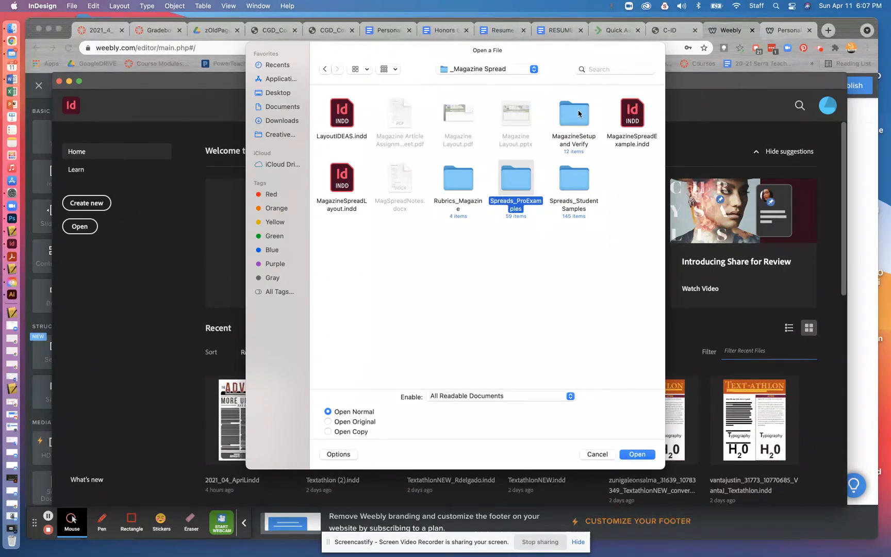
pyautogui.click(323, 69)
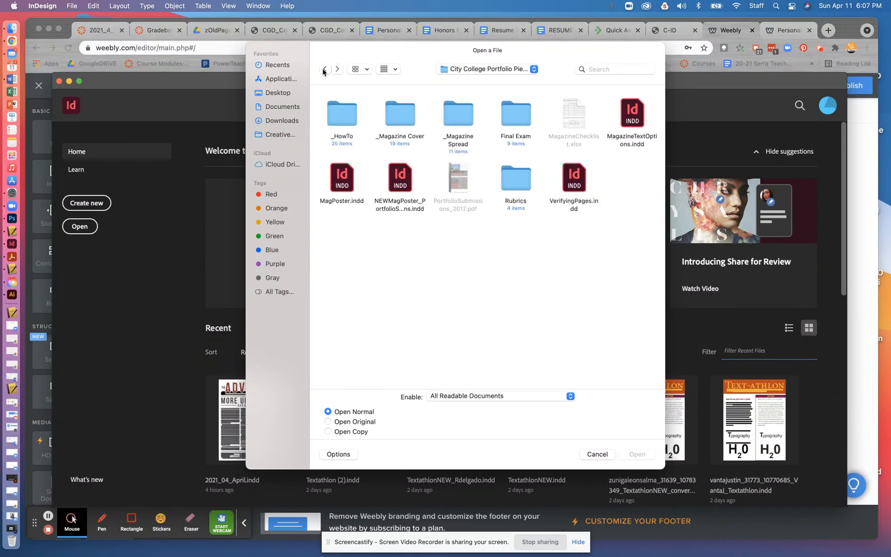
pyautogui.click(464, 122)
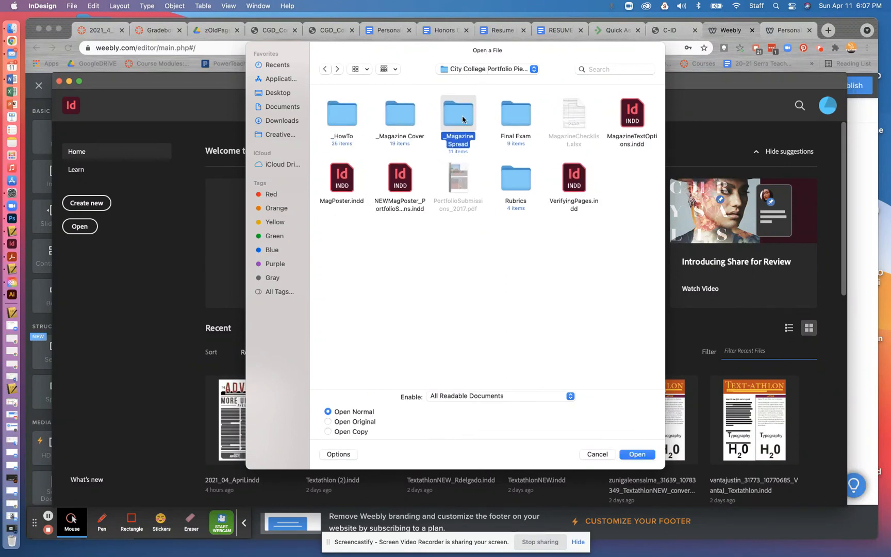
pyautogui.doubleClick(464, 119)
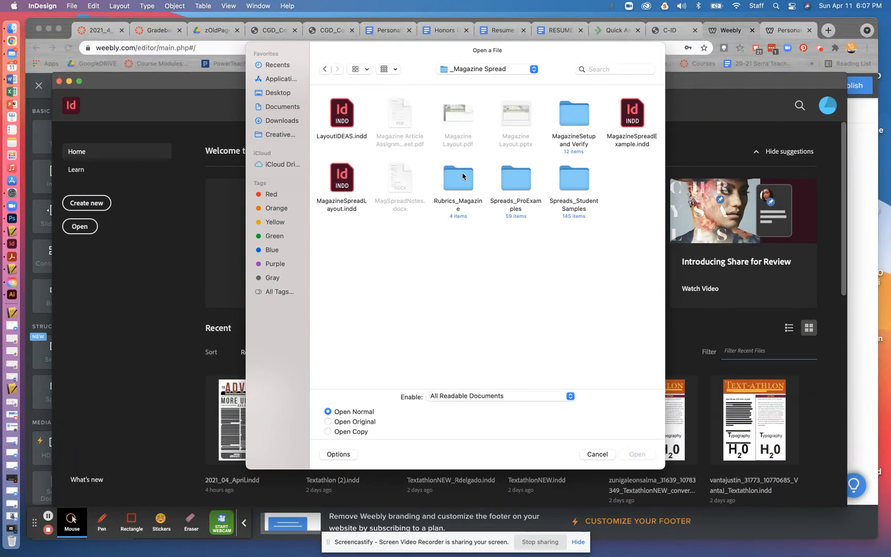
# Open the Spreads_Student Samples folder inside _Magazine Spread
pyautogui.click(569, 181)
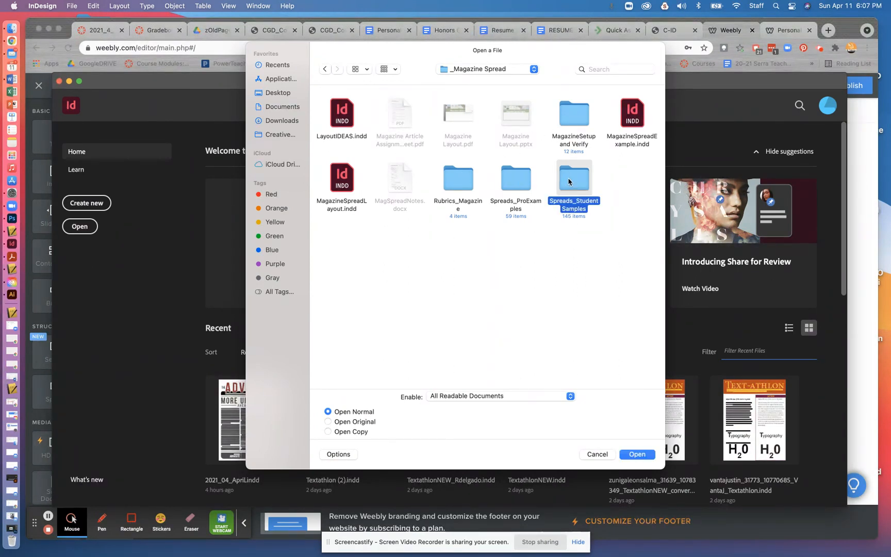
pyautogui.doubleClick(569, 181)
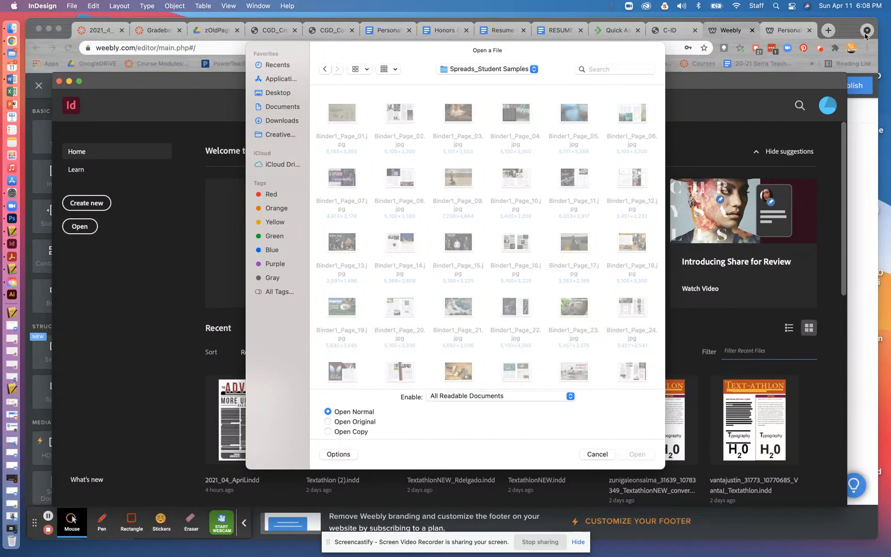
pyautogui.click(823, 50)
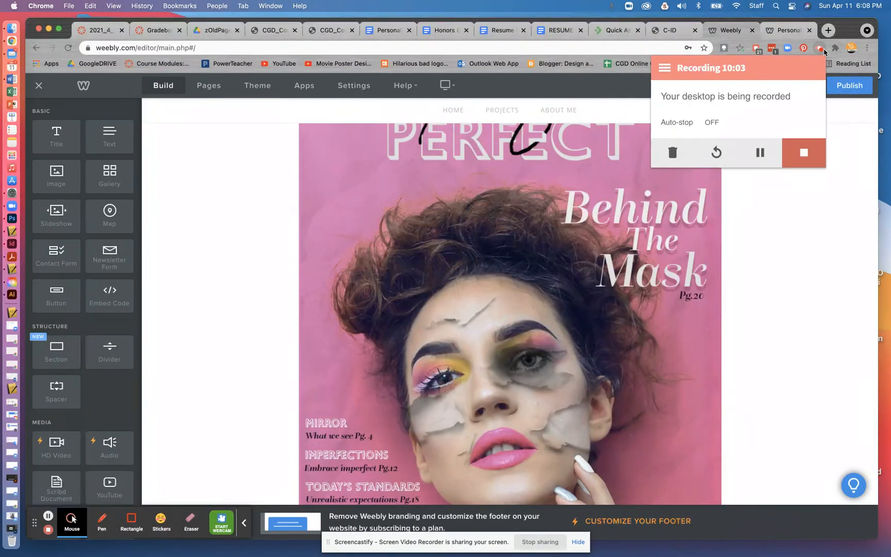